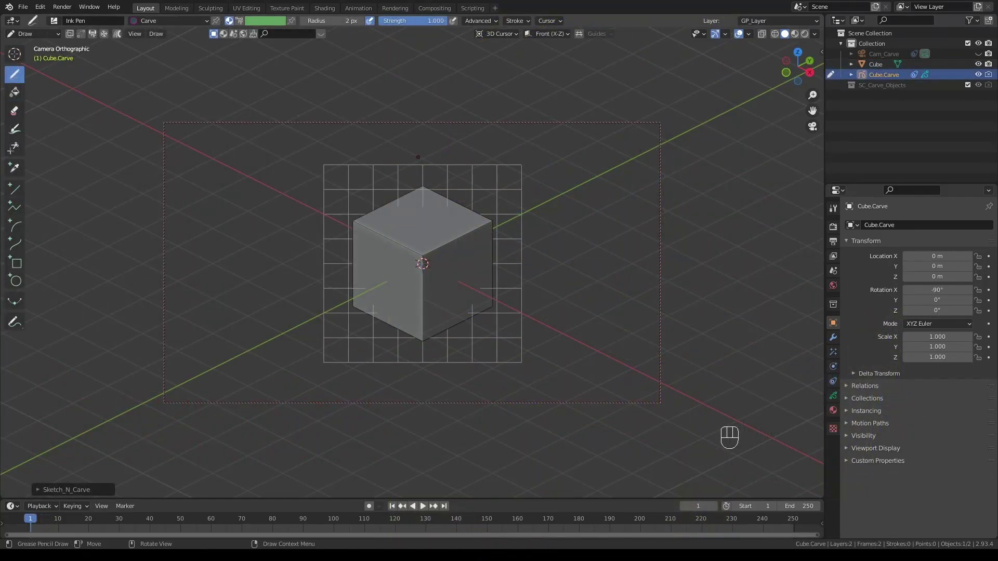
# Step: Set Hole as the active stroke material from the Change Active Material menu
pyautogui.press('u')
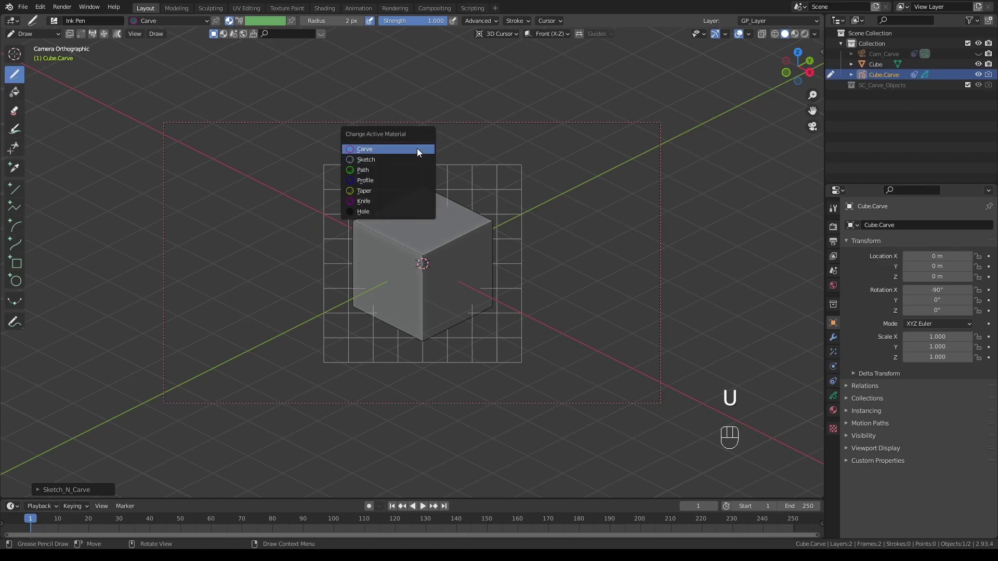
pyautogui.click(383, 211)
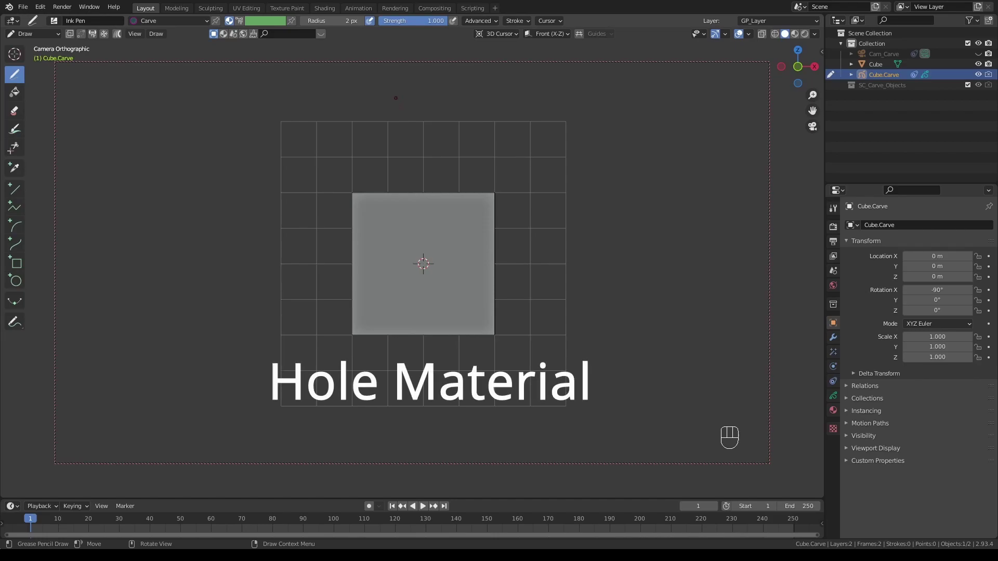
# Step: Sketch a square with inner quads above the cube and carve it with Sketch_N_Carve
pyautogui.moveTo(395, 94)
pyautogui.mouseDown()
pyautogui.moveTo(396, 156)
pyautogui.moveTo(455, 174)
pyautogui.moveTo(476, 148)
pyautogui.moveTo(475, 95)
pyautogui.mouseUp()
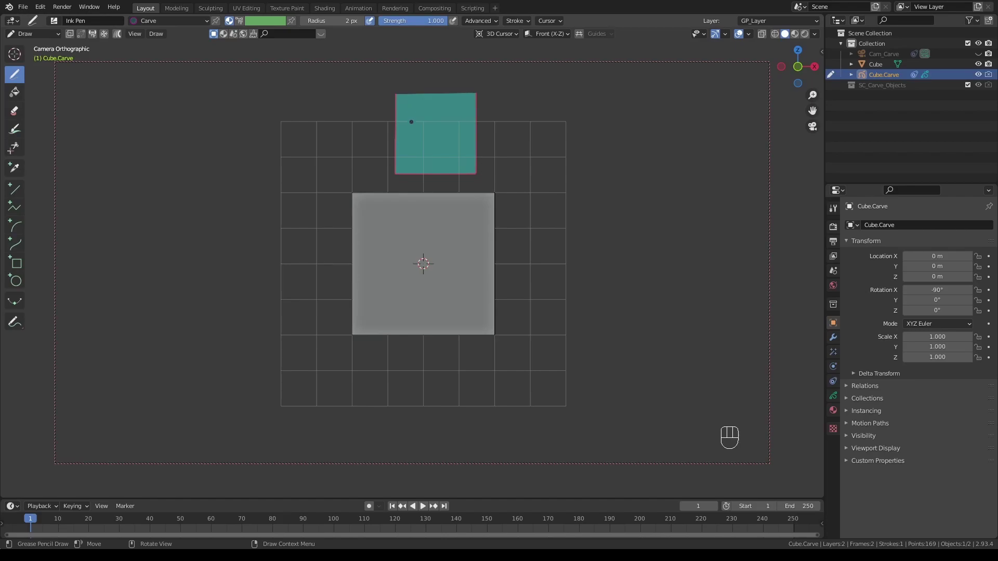
pyautogui.moveTo(409, 106)
pyautogui.mouseDown()
pyautogui.moveTo(459, 126)
pyautogui.moveTo(466, 101)
pyautogui.moveTo(410, 102)
pyautogui.mouseUp()
pyautogui.moveTo(438, 133)
pyautogui.mouseDown()
pyautogui.moveTo(437, 163)
pyautogui.moveTo(407, 164)
pyautogui.moveTo(442, 147)
pyautogui.moveTo(442, 163)
pyautogui.moveTo(462, 163)
pyautogui.moveTo(465, 133)
pyautogui.mouseUp()
pyautogui.press('k')
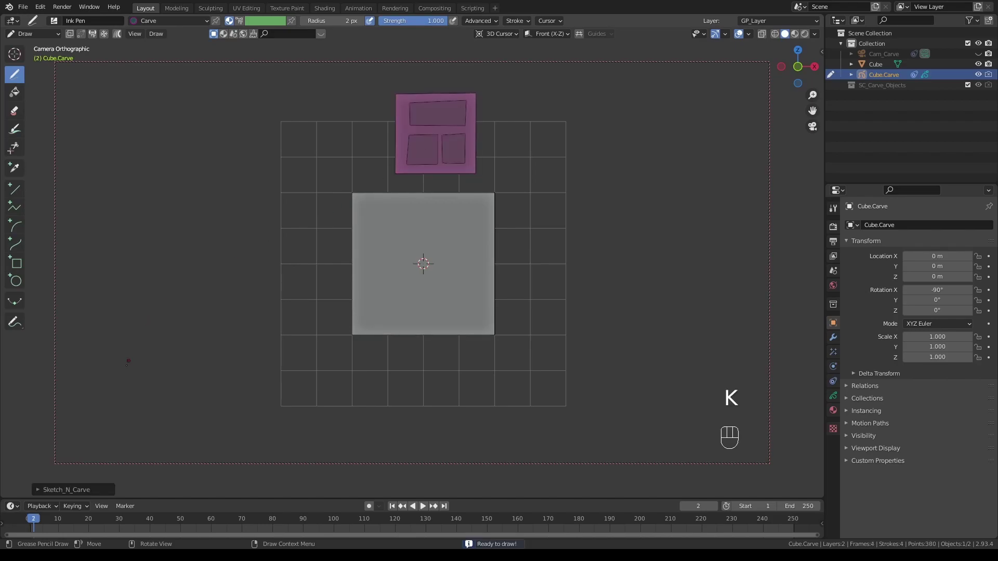
# Step: Enable Concentric carve mode and sketch a second square outline right of the frame
pyautogui.click(66, 489)
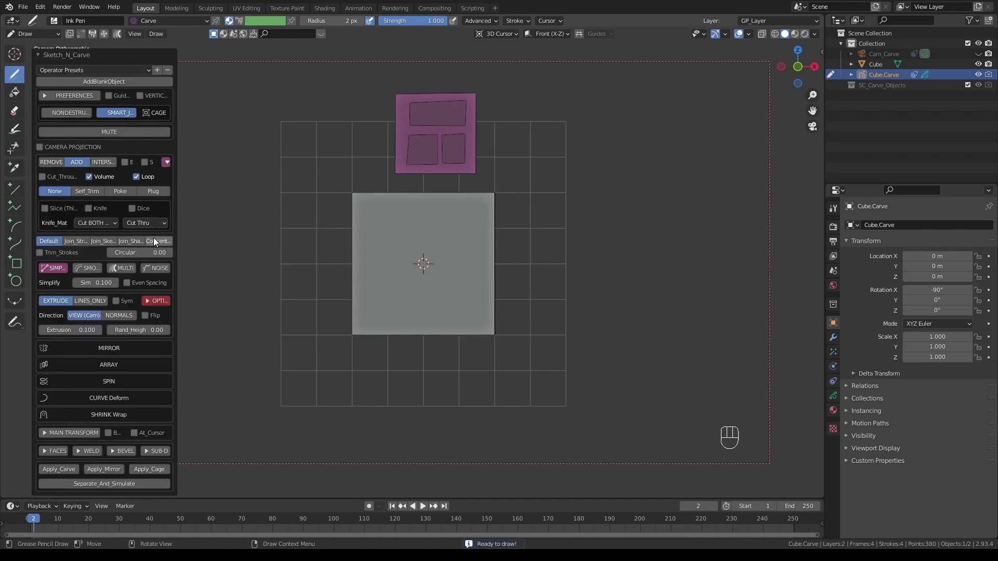
pyautogui.click(154, 240)
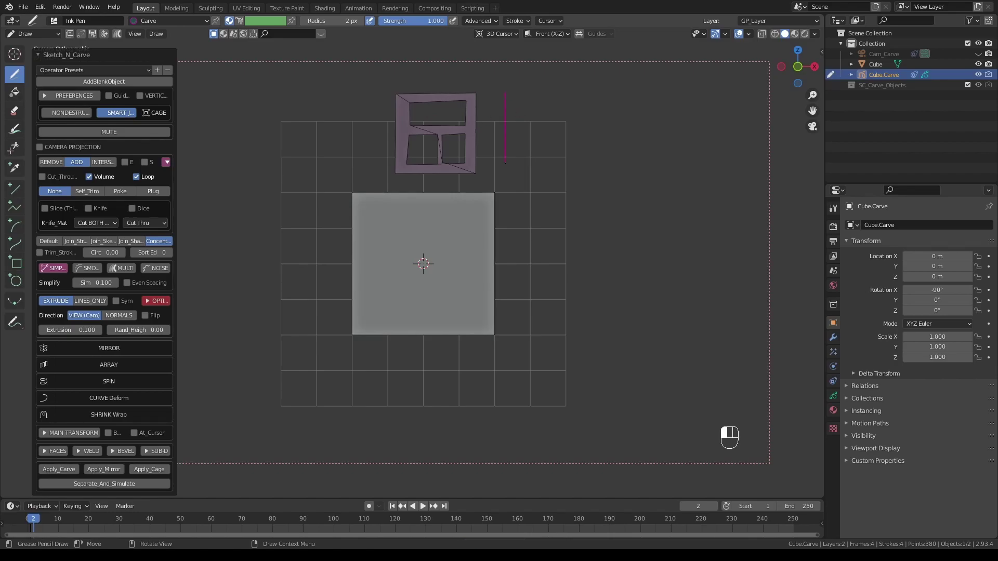
pyautogui.moveTo(505, 163)
pyautogui.mouseDown()
pyautogui.moveTo(586, 163)
pyautogui.moveTo(586, 95)
pyautogui.moveTo(507, 94)
pyautogui.moveTo(567, 110)
pyautogui.moveTo(526, 81)
pyautogui.mouseUp()
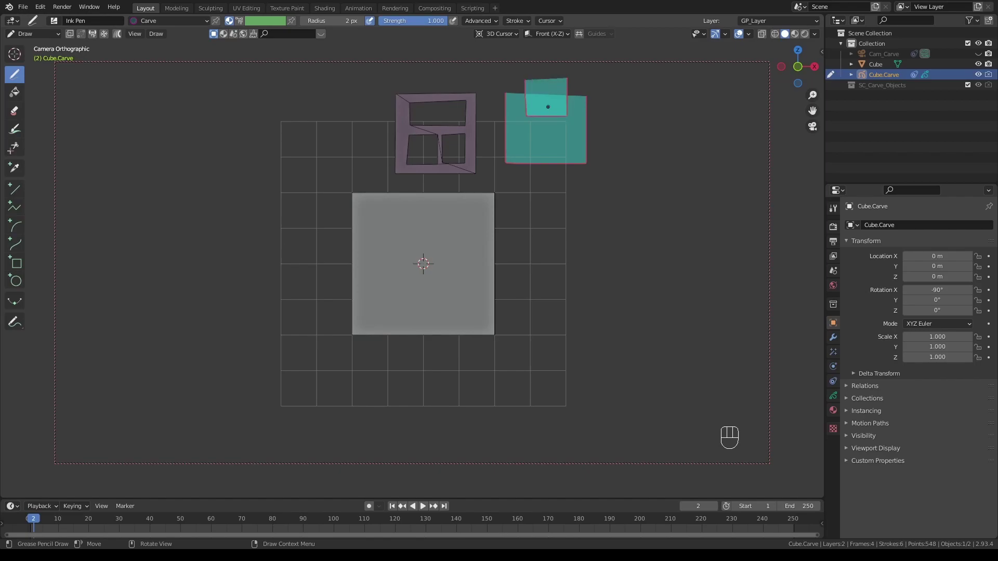
# Step: Carve the new strokes, then mute the carve and undo the small upper square stroke
pyautogui.press('k')
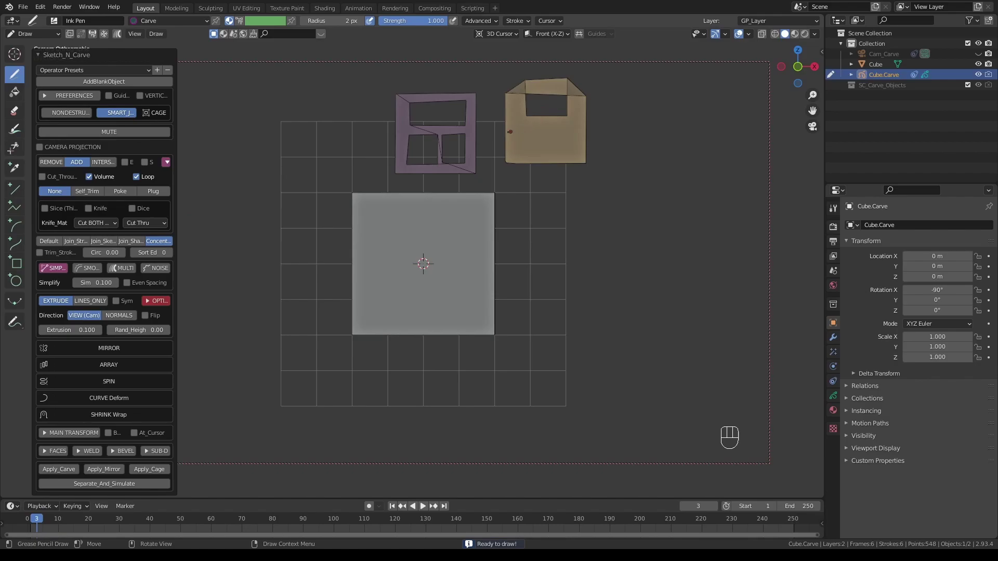
pyautogui.click(137, 131)
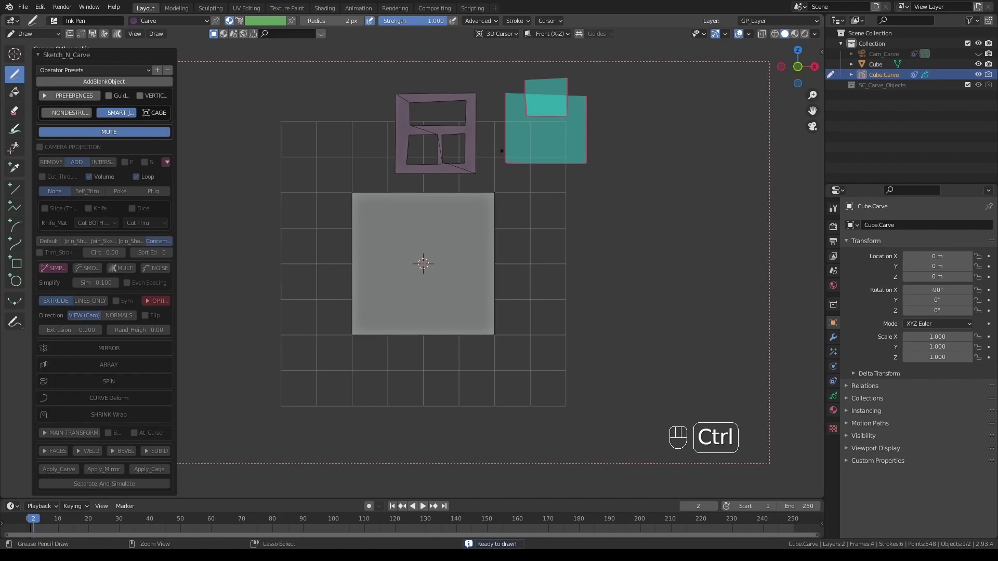
pyautogui.hotkey('ctrl', 'z')
pyautogui.hotkey('ctrl', 'z')
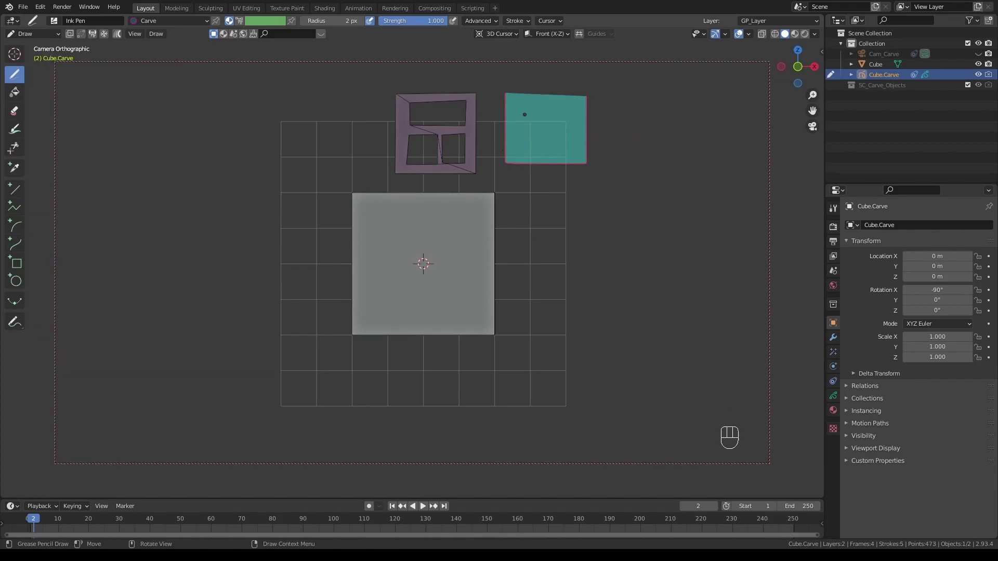
# Step: Draw a Hole outline inside the teal square, carve it, and unmute to show the result
pyautogui.press('u')
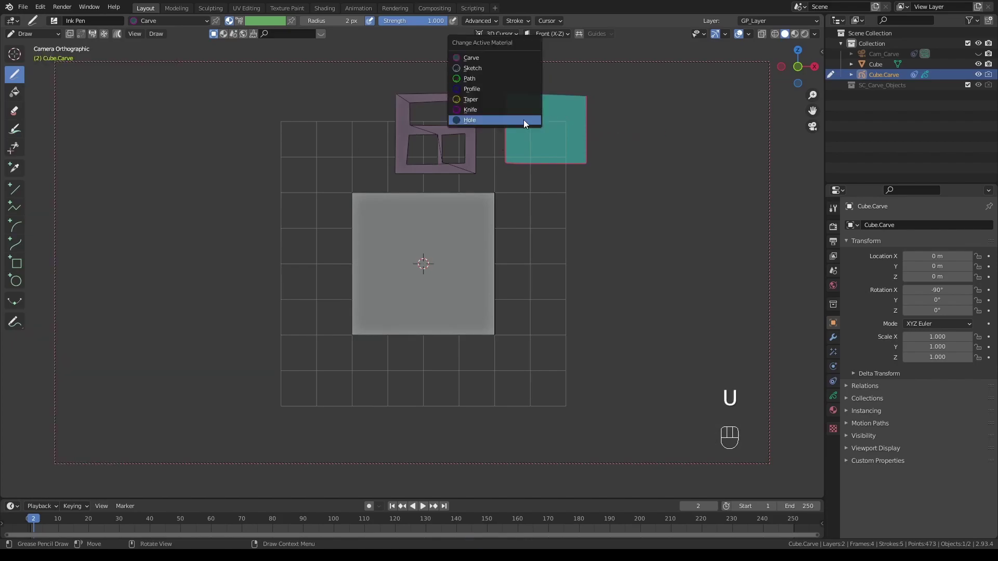
pyautogui.click(479, 119)
pyautogui.moveTo(517, 118)
pyautogui.mouseDown()
pyautogui.moveTo(517, 153)
pyautogui.moveTo(577, 132)
pyautogui.moveTo(569, 104)
pyautogui.moveTo(529, 82)
pyautogui.mouseUp()
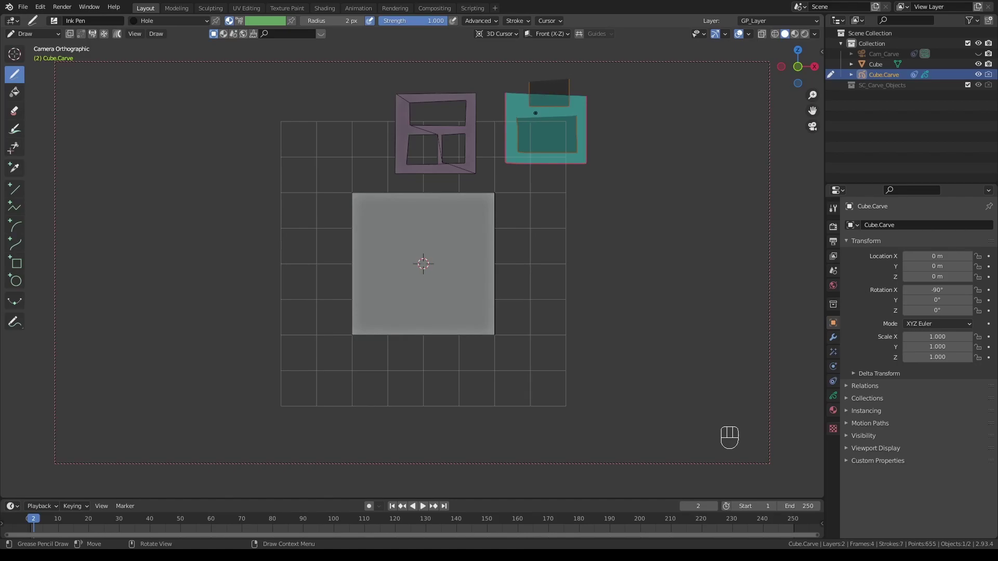
pyautogui.press('k')
pyautogui.click(146, 131)
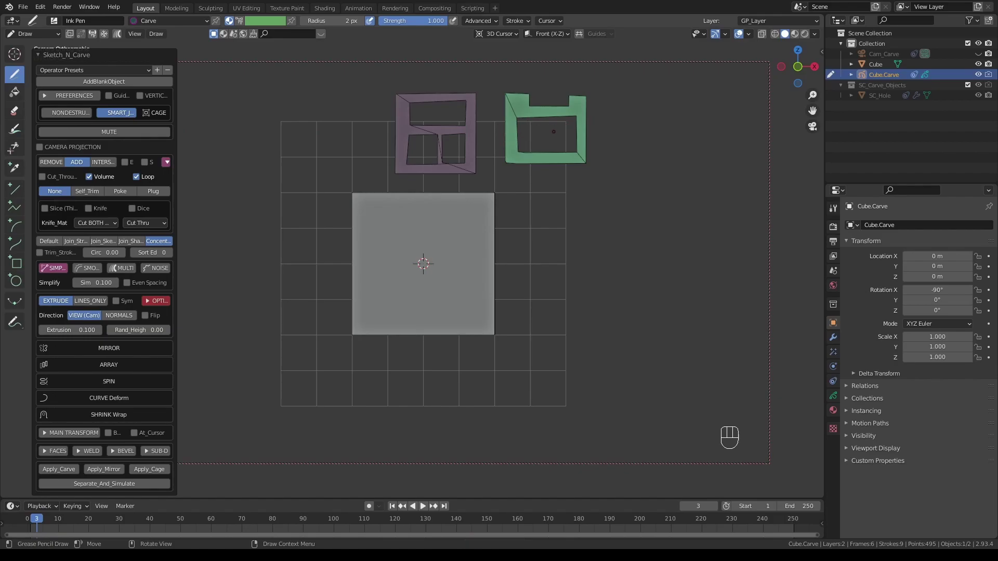
# Step: Sketch an L-shaped outline right of the cube, undo a stray stroke, and make Hole active
pyautogui.moveTo(535, 193)
pyautogui.mouseDown()
pyautogui.moveTo(543, 293)
pyautogui.moveTo(647, 306)
pyautogui.moveTo(652, 226)
pyautogui.moveTo(615, 183)
pyautogui.mouseUp()
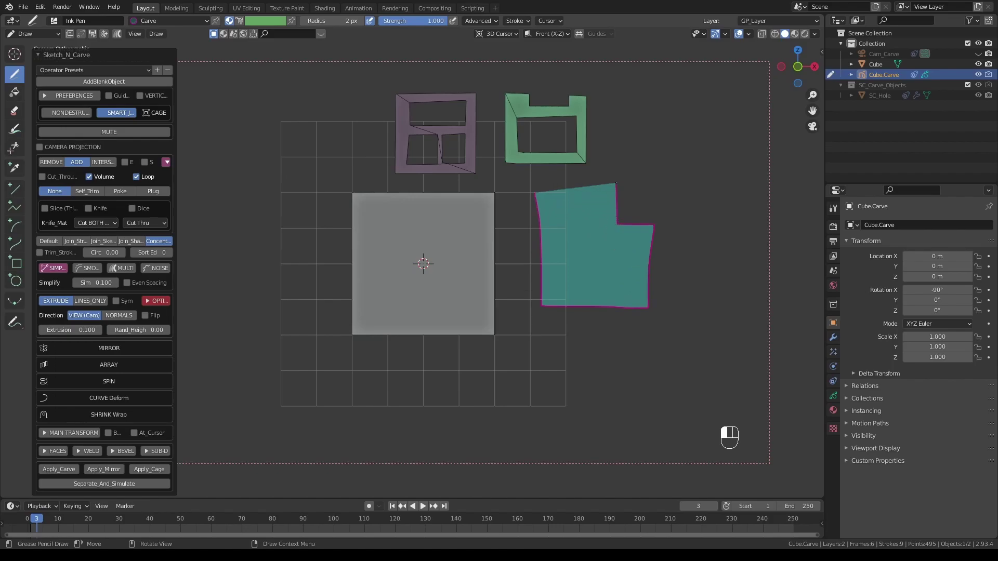
pyautogui.moveTo(548, 196)
pyautogui.mouseDown()
pyautogui.moveTo(597, 197)
pyautogui.moveTo(597, 231)
pyautogui.mouseUp()
pyautogui.hotkey('ctrl', 'z')
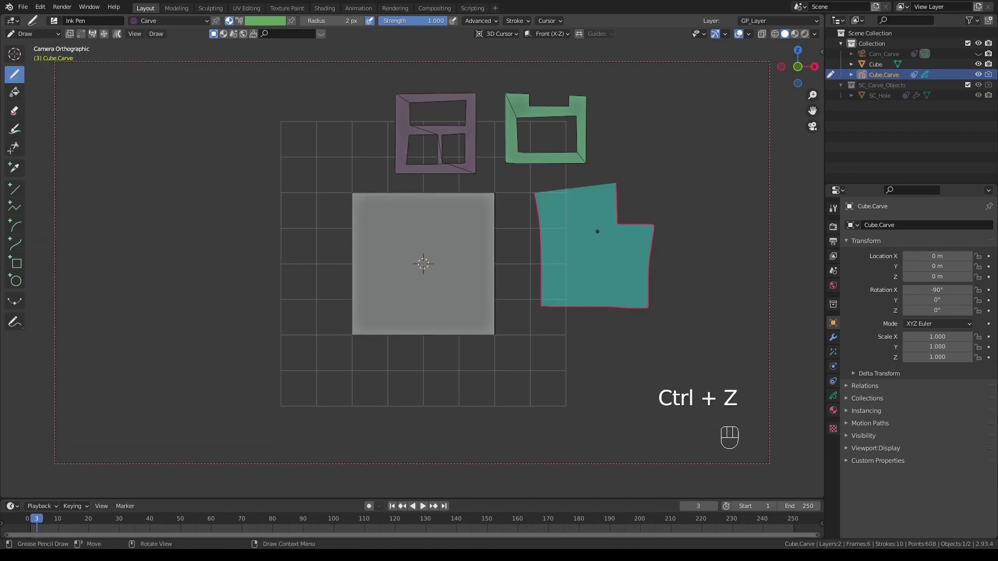
pyautogui.press('u')
pyautogui.click(581, 232)
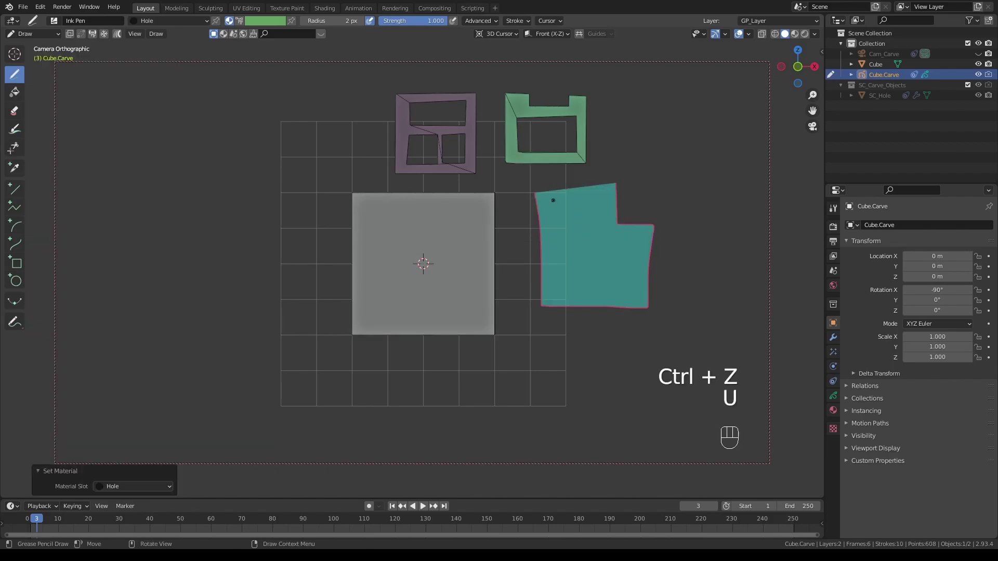
# Step: Draw hole strokes inside the L-shape and along its edges, then carve it
pyautogui.moveTo(553, 200)
pyautogui.mouseDown()
pyautogui.moveTo(588, 197)
pyautogui.moveTo(598, 266)
pyautogui.moveTo(553, 286)
pyautogui.moveTo(551, 204)
pyautogui.mouseUp()
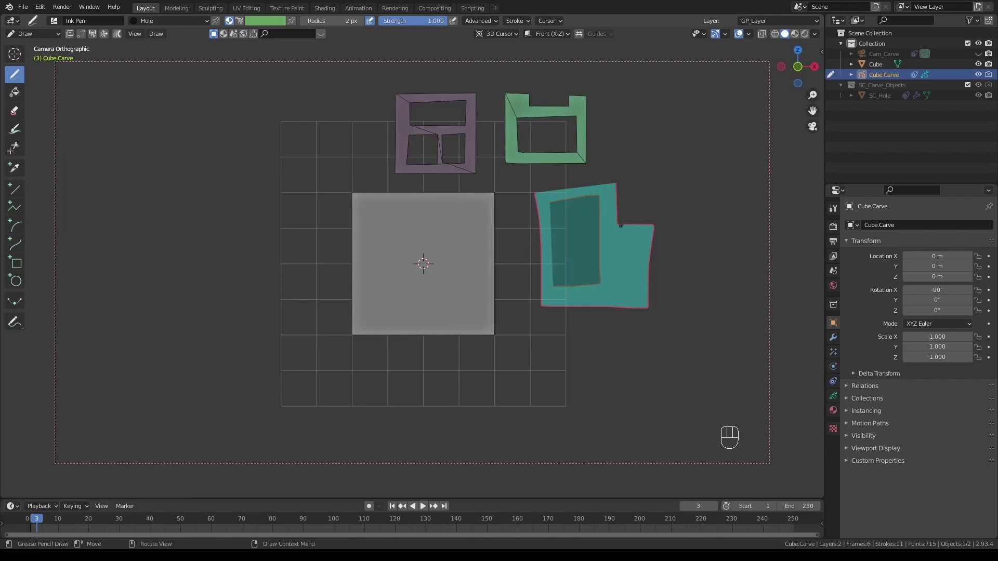
pyautogui.moveTo(610, 233)
pyautogui.mouseDown()
pyautogui.moveTo(636, 244)
pyautogui.moveTo(611, 233)
pyautogui.mouseUp()
pyautogui.moveTo(611, 322)
pyautogui.mouseDown()
pyautogui.moveTo(613, 287)
pyautogui.moveTo(635, 319)
pyautogui.moveTo(612, 327)
pyautogui.mouseUp()
pyautogui.moveTo(567, 340)
pyautogui.mouseDown()
pyautogui.moveTo(591, 312)
pyautogui.moveTo(567, 341)
pyautogui.mouseUp()
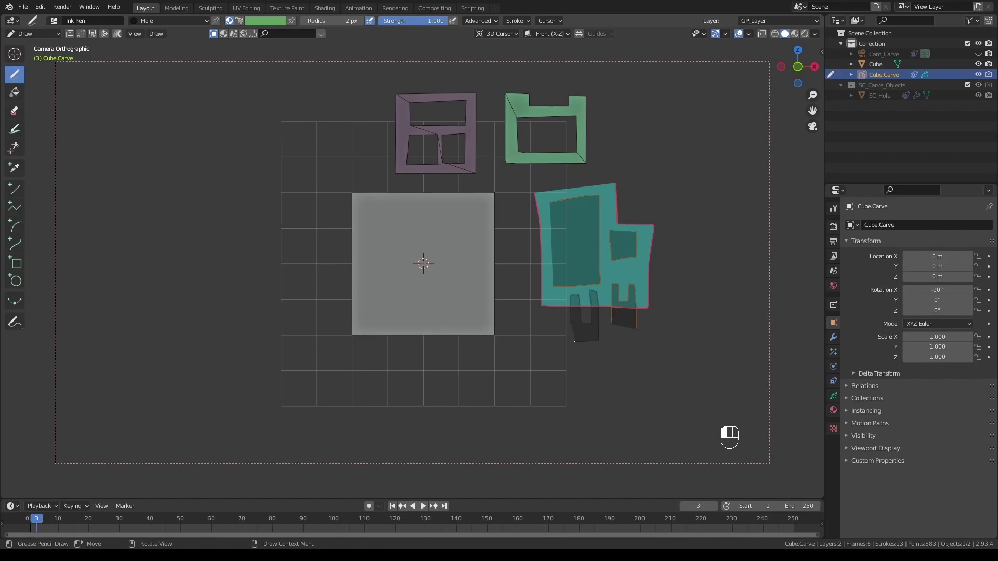
pyautogui.moveTo(545, 219); pyautogui.dragTo(545, 257)
pyautogui.moveTo(561, 198)
pyautogui.mouseDown()
pyautogui.moveTo(595, 174)
pyautogui.moveTo(642, 212)
pyautogui.mouseUp()
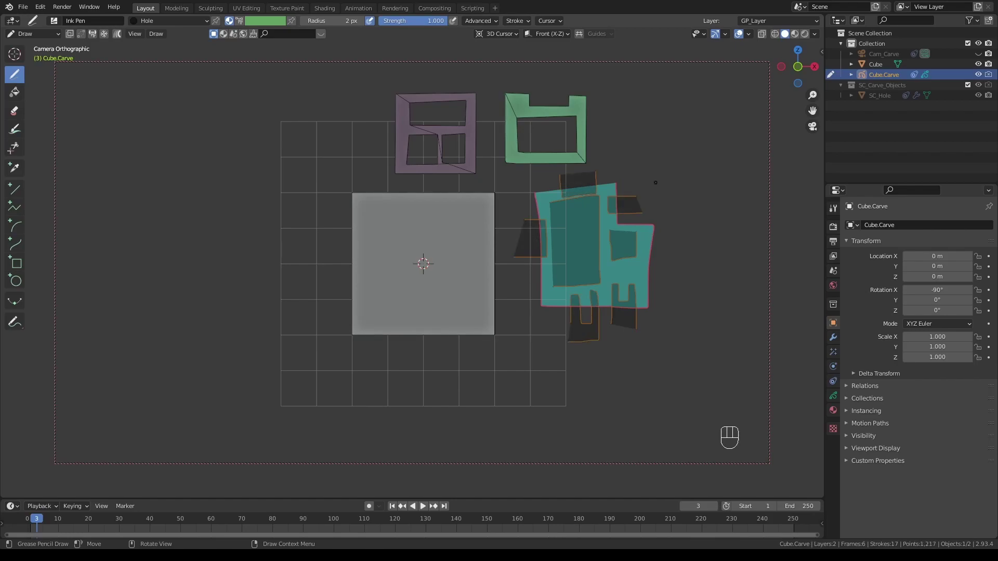
pyautogui.press('k')
pyautogui.moveTo(447, 275); pyautogui.dragTo(574, 229, button='middle')
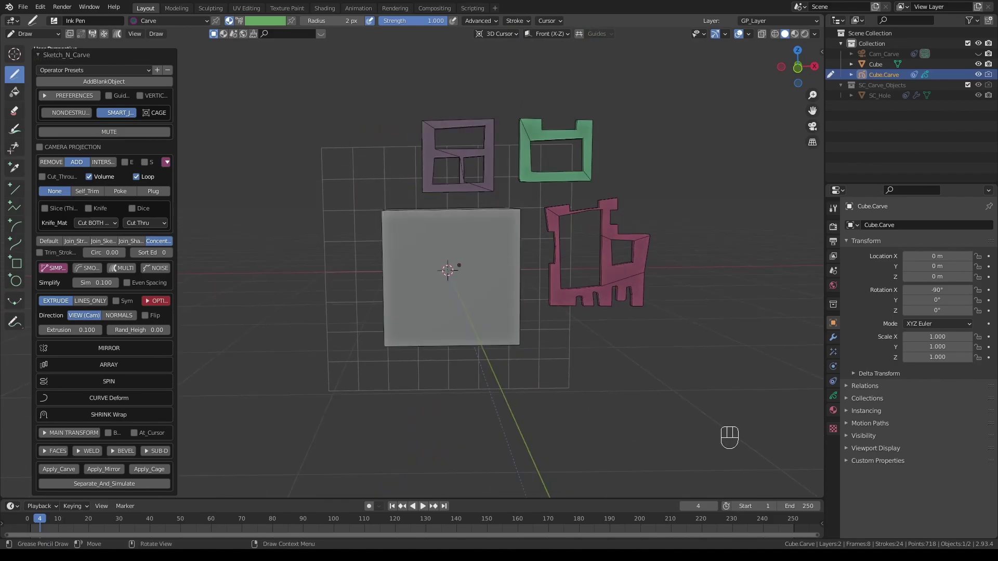
# Step: Return to the front camera view and begin a square stroke over the cube's face
pyautogui.moveTo(455, 271); pyautogui.dragTo(469, 274, button='middle')
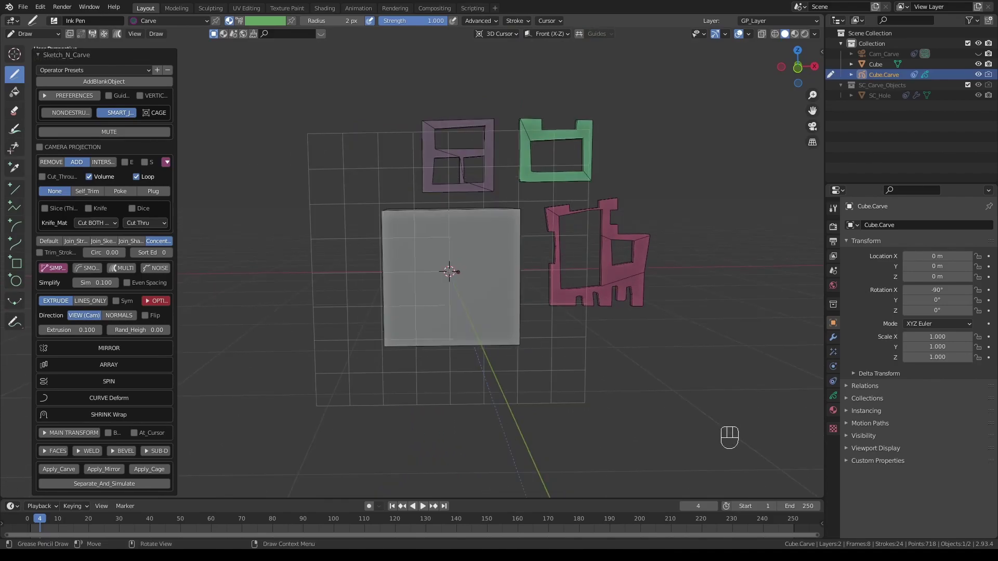
pyautogui.press('KP_0')
pyautogui.press('alt+KP_1')
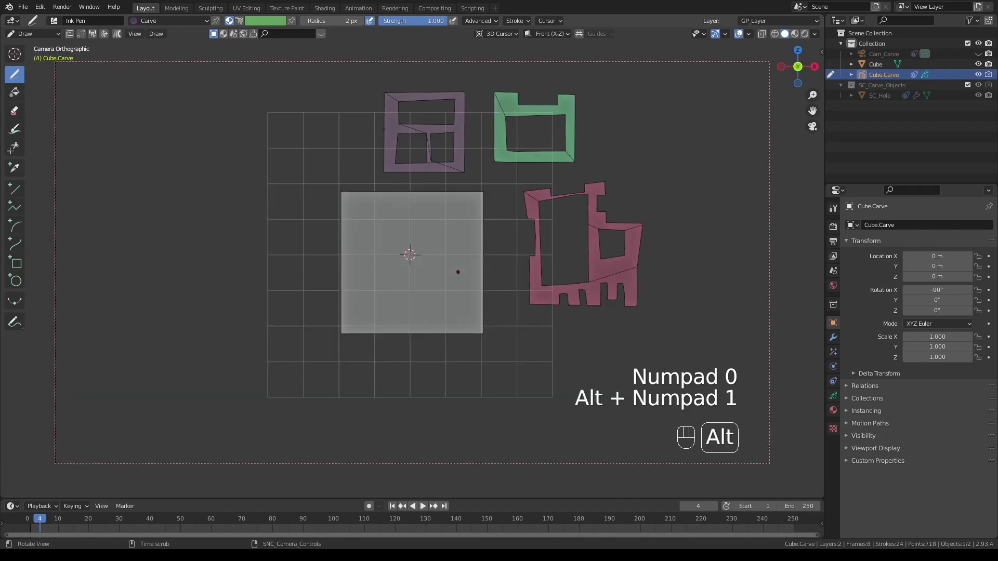
pyautogui.press('BackSpace')
pyautogui.moveTo(365, 214)
pyautogui.mouseDown()
pyautogui.moveTo(447, 214)
pyautogui.moveTo(458, 226)
pyautogui.moveTo(460, 310)
pyautogui.moveTo(363, 311)
pyautogui.moveTo(365, 215)
pyautogui.mouseUp()
# Step: Switch to the Box tool, undo the last strokes, and make Hole the active material
pyautogui.click(17, 263)
pyautogui.hotkey('ctrl', 'z')
pyautogui.hotkey('ctrl', 'z')
pyautogui.hotkey('ctrl', 'z')
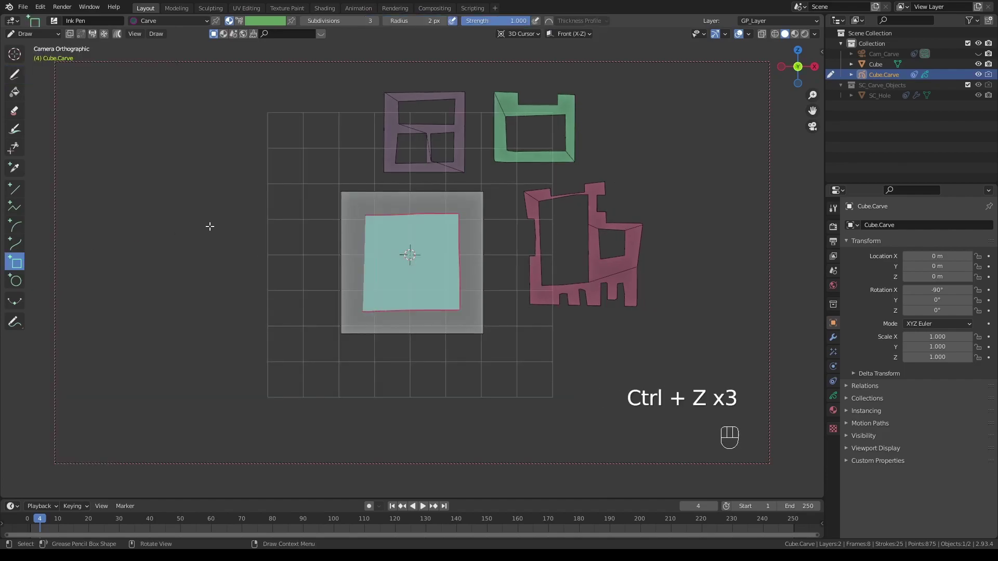
pyautogui.press('u')
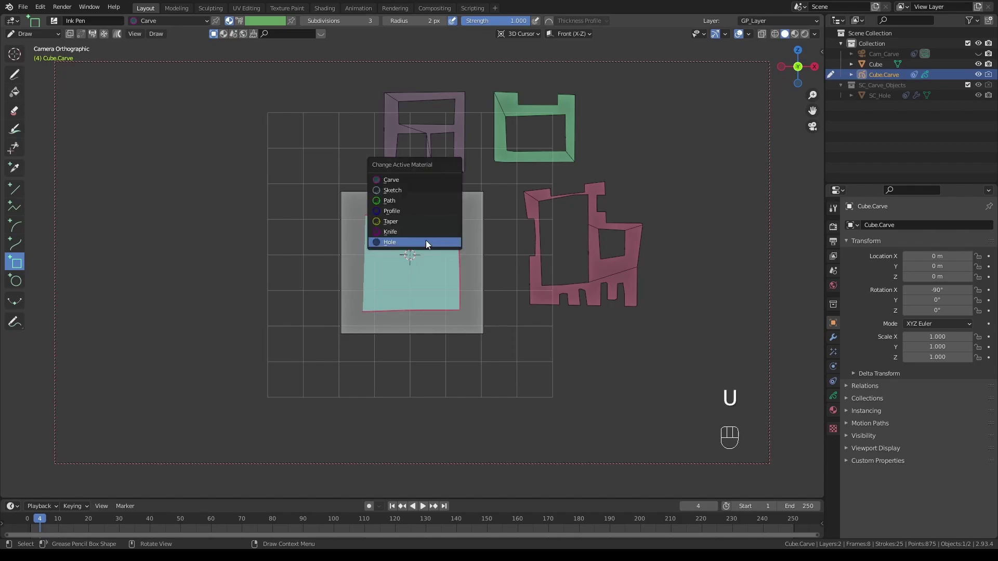
pyautogui.click(408, 242)
# Step: Draw four rectangular Hole boxes inside the square and across its left edge
pyautogui.moveTo(373, 222); pyautogui.dragTo(449, 246)
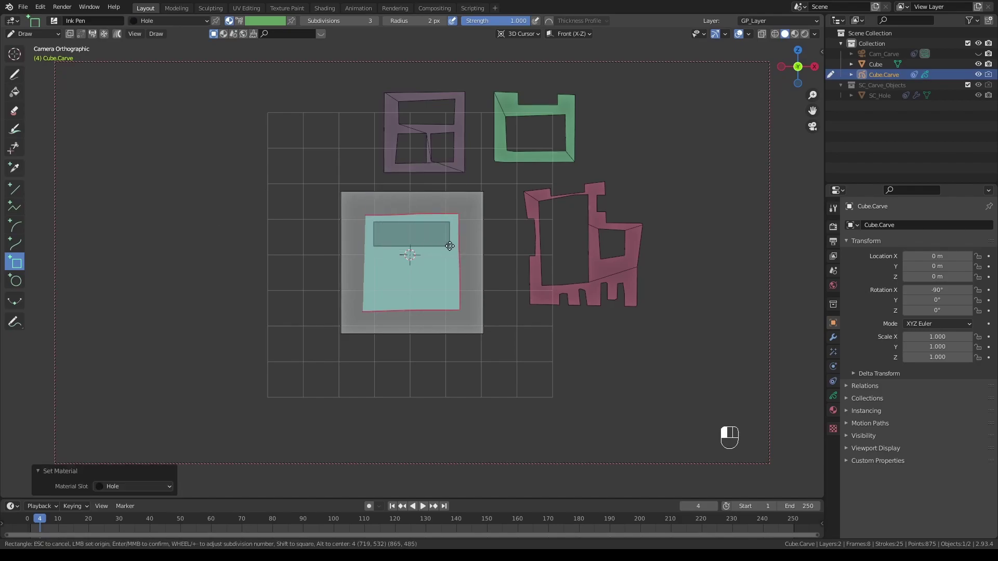
pyautogui.press('Return')
pyautogui.moveTo(374, 251); pyautogui.dragTo(404, 303)
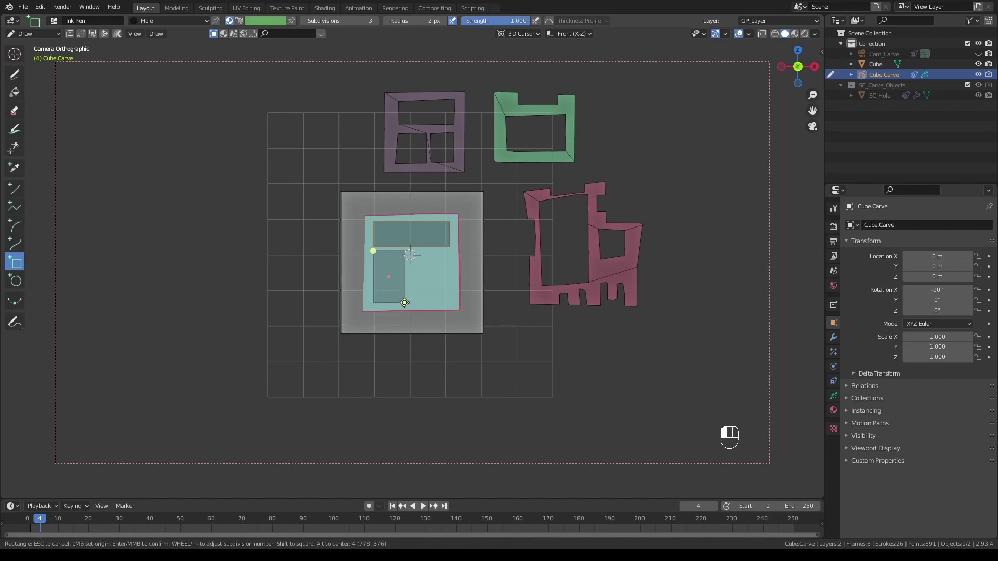
pyautogui.press('Return')
pyautogui.moveTo(410, 253)
pyautogui.mouseDown()
pyautogui.moveTo(466, 272)
pyautogui.moveTo(450, 302)
pyautogui.moveTo(419, 319)
pyautogui.moveTo(444, 294)
pyautogui.moveTo(441, 275)
pyautogui.mouseUp()
pyautogui.press('Return')
pyautogui.press('Return')
pyautogui.press('Return')
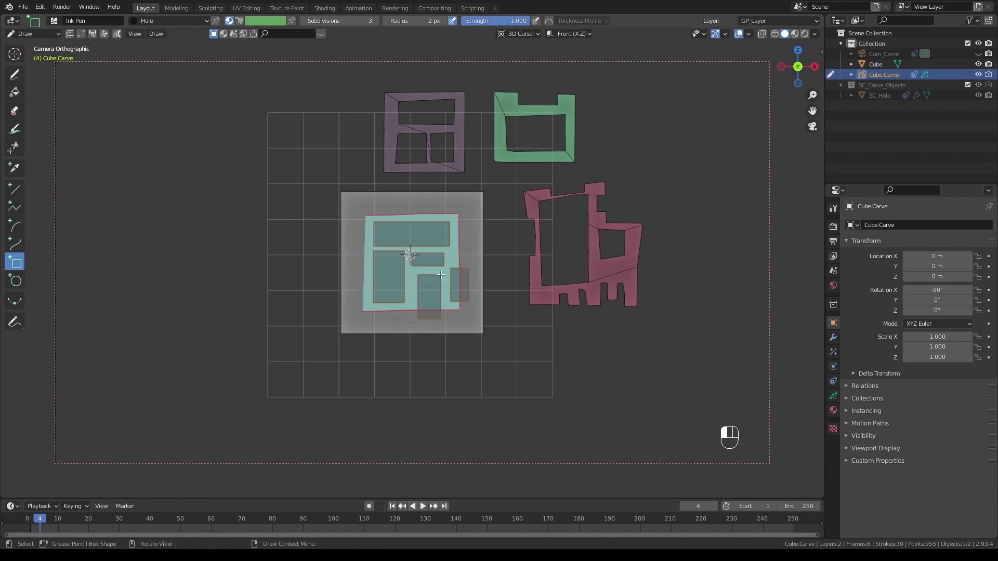
pyautogui.moveTo(350, 263)
pyautogui.mouseDown()
pyautogui.moveTo(366, 267)
pyautogui.moveTo(368, 299)
pyautogui.mouseUp()
pyautogui.press('Return')
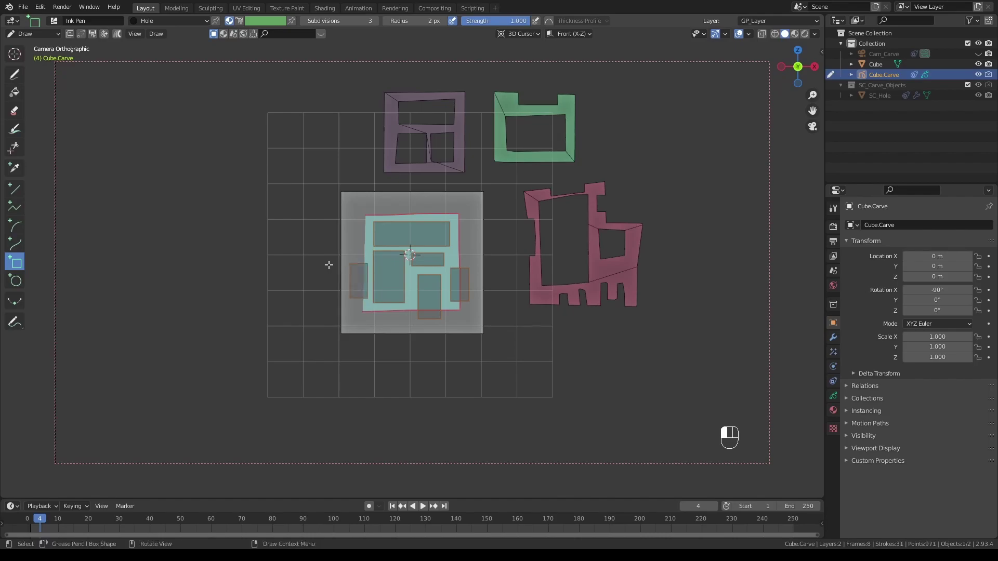
# Step: Carve the sketch in REMOVE mode with Sym enabled and an extrusion depth of 0.256
pyautogui.press('k')
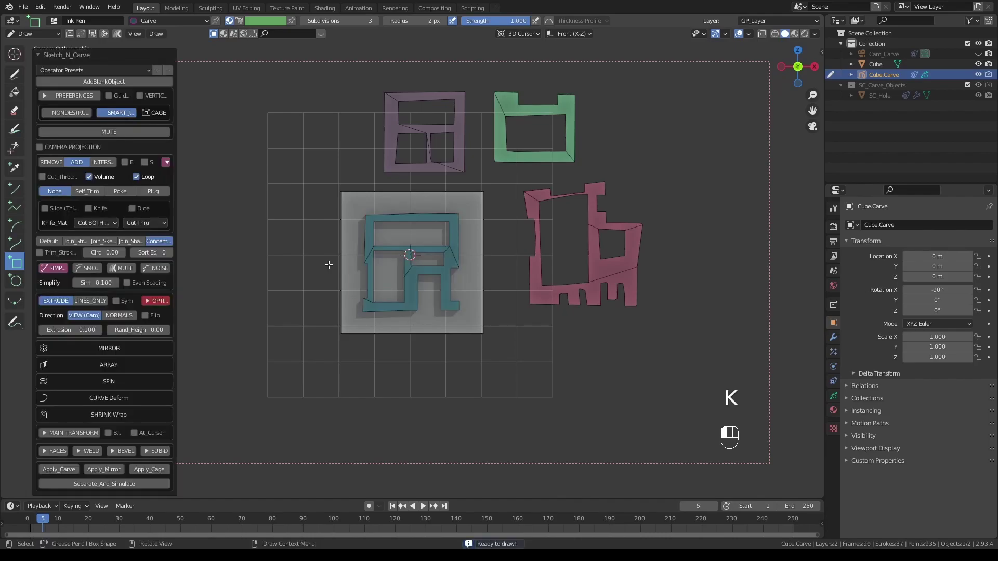
pyautogui.press('KP_0')
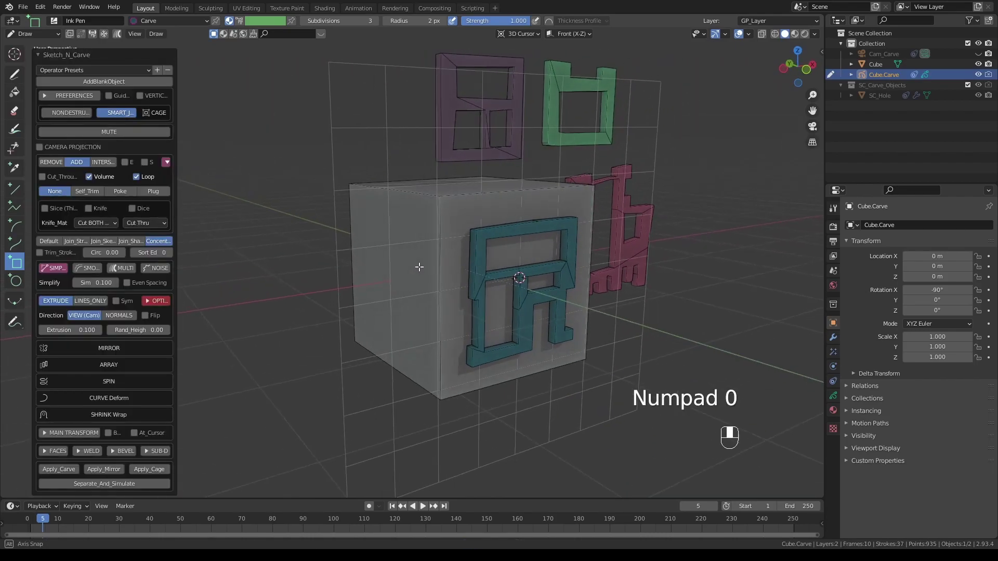
pyautogui.click(49, 163)
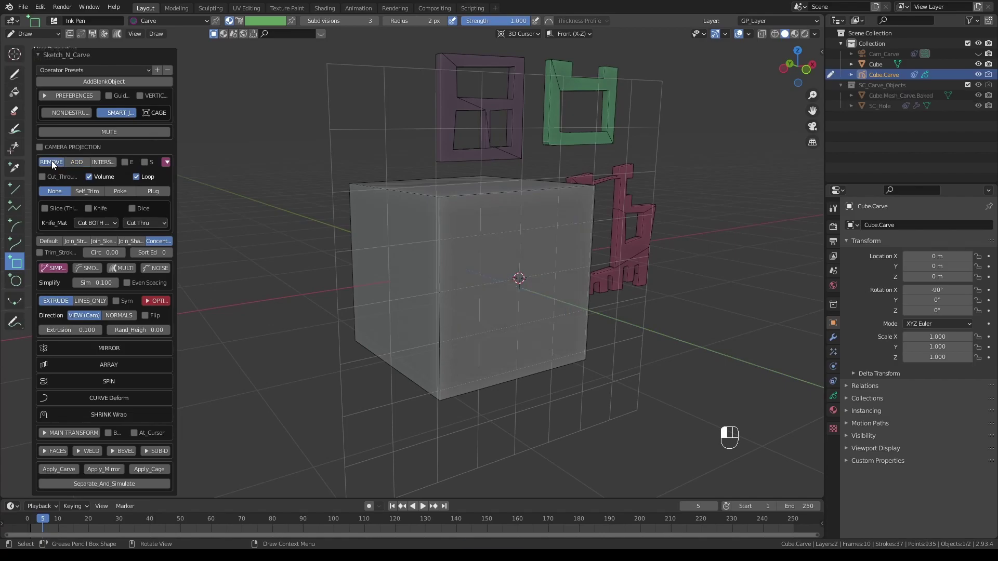
pyautogui.click(116, 300)
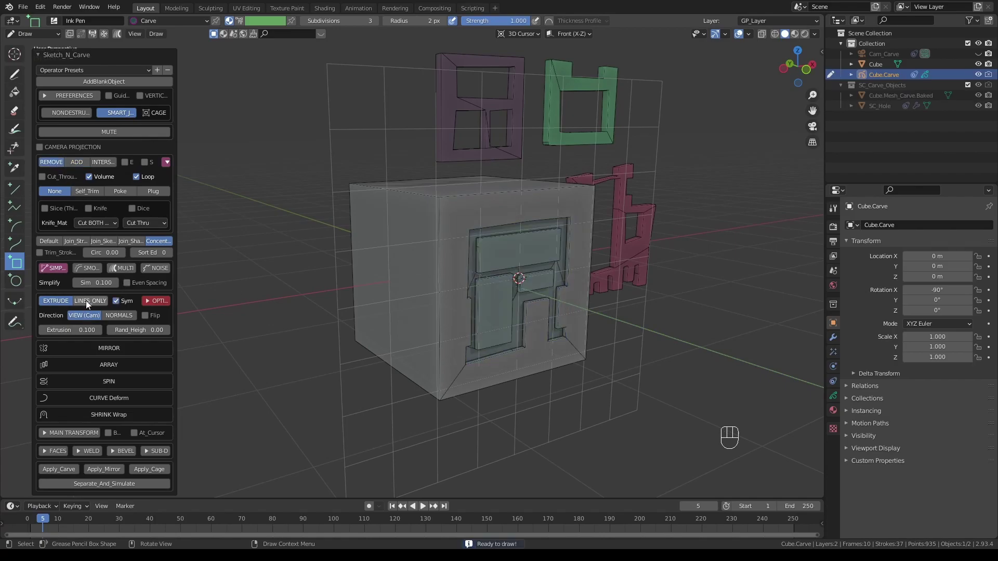
pyautogui.moveTo(65, 330); pyautogui.dragTo(148, 332)
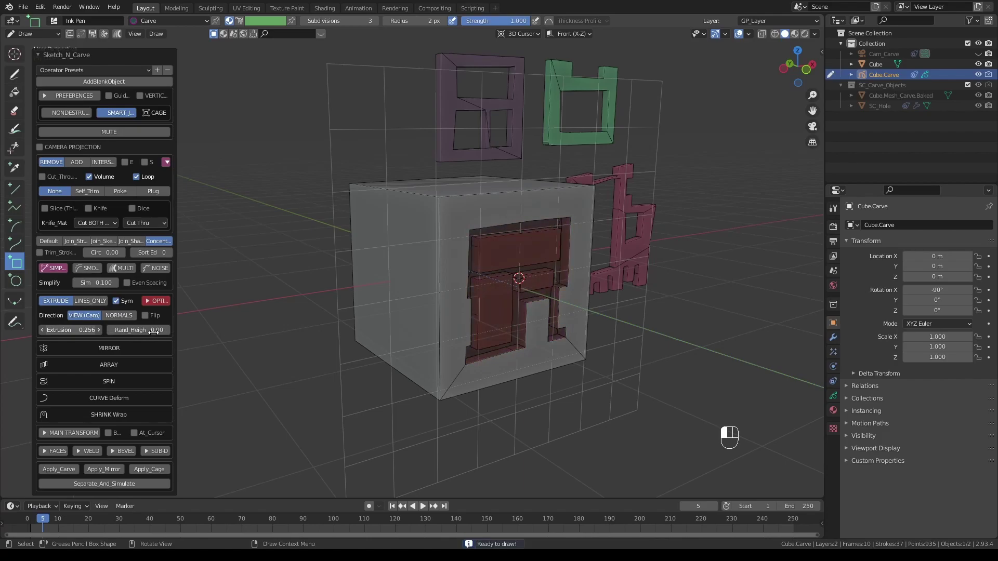
pyautogui.scroll(2, 385, 265)
pyautogui.moveTo(385, 265)
pyautogui.keyDown('shift'); pyautogui.mouseDown(button='middle')
pyautogui.moveTo(408, 260)
pyautogui.moveTo(401, 239)
pyautogui.moveTo(517, 223)
pyautogui.moveTo(523, 214)
pyautogui.moveTo(478, 217)
pyautogui.moveTo(474, 204)
pyautogui.moveTo(485, 207)
pyautogui.moveTo(470, 218)
pyautogui.moveTo(474, 229)
pyautogui.moveTo(450, 220)
pyautogui.moveTo(426, 268)
pyautogui.moveTo(399, 259)
pyautogui.moveTo(417, 263)
pyautogui.mouseUp(button='middle'); pyautogui.keyUp('shift')
# Step: With Carve as the active material, freehand-draw a notched outline over the cube's front
pyautogui.press('u')
pyautogui.click(410, 231)
pyautogui.press('alt+KP_Multiply')
pyautogui.scroll(2, 395, 262)
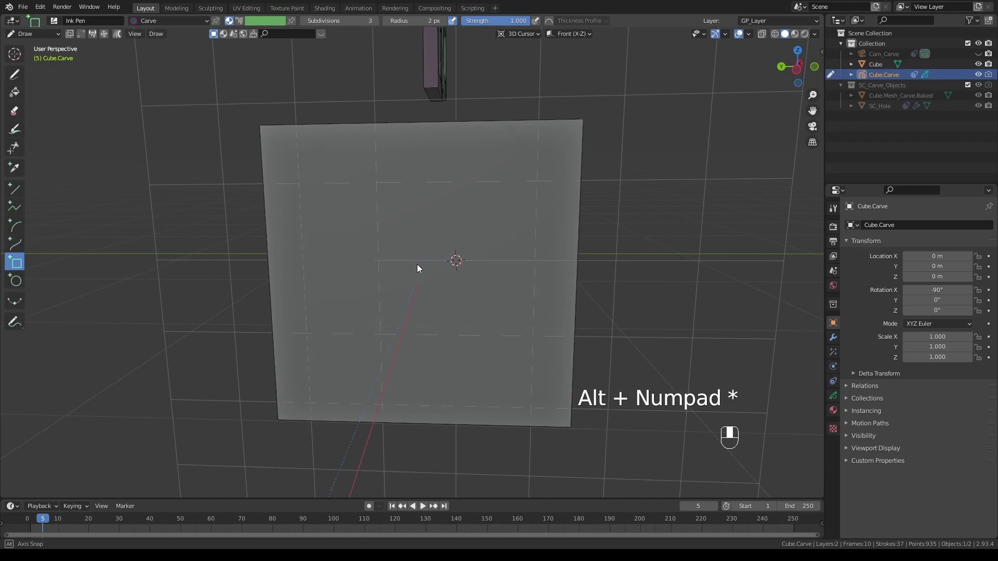
pyautogui.scroll(-2, 416, 264)
pyautogui.press('d')
pyautogui.moveTo(357, 191)
pyautogui.mouseDown()
pyautogui.moveTo(476, 333)
pyautogui.moveTo(358, 377)
pyautogui.moveTo(385, 267)
pyautogui.moveTo(326, 228)
pyautogui.moveTo(354, 167)
pyautogui.moveTo(347, 238)
pyautogui.moveTo(421, 204)
pyautogui.moveTo(348, 204)
pyautogui.mouseUp()
# Step: Switch to Hole and draw several hole shapes inside the outline and over its edges
pyautogui.press('u')
pyautogui.click(373, 307)
pyautogui.moveTo(409, 253)
pyautogui.mouseDown()
pyautogui.moveTo(416, 347)
pyautogui.moveTo(409, 255)
pyautogui.mouseUp()
pyautogui.moveTo(399, 277)
pyautogui.mouseDown()
pyautogui.moveTo(377, 277)
pyautogui.moveTo(398, 279)
pyautogui.mouseUp()
pyautogui.moveTo(363, 402)
pyautogui.mouseDown()
pyautogui.moveTo(418, 358)
pyautogui.moveTo(364, 401)
pyautogui.mouseUp()
pyautogui.moveTo(340, 182)
pyautogui.mouseDown()
pyautogui.moveTo(341, 160)
pyautogui.moveTo(354, 158)
pyautogui.mouseUp()
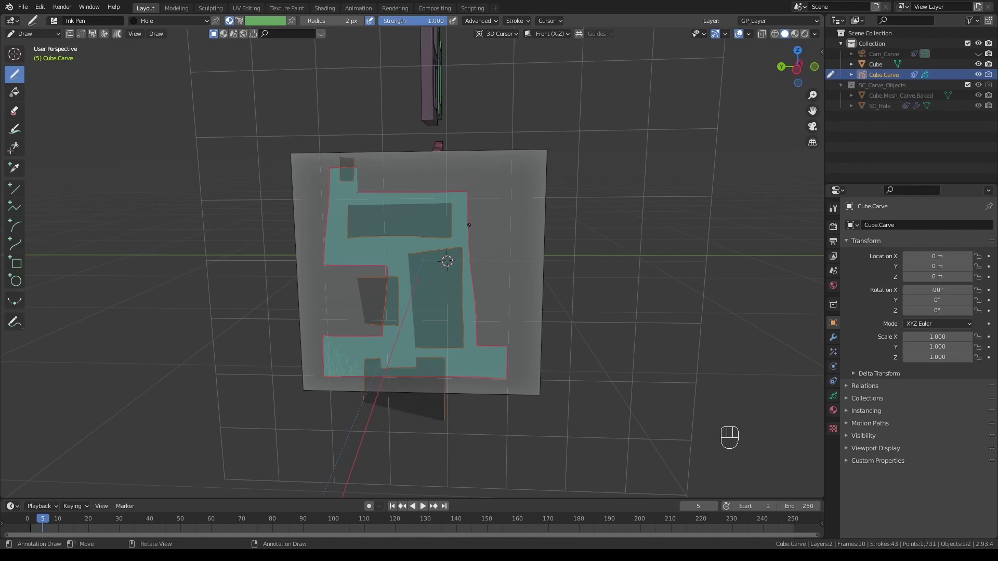
pyautogui.moveTo(493, 220)
pyautogui.mouseDown()
pyautogui.moveTo(470, 216)
pyautogui.moveTo(453, 229)
pyautogui.moveTo(492, 238)
pyautogui.mouseUp()
pyautogui.moveTo(492, 238); pyautogui.dragTo(345, 237, button='middle')
pyautogui.moveTo(371, 205)
pyautogui.mouseDown()
pyautogui.moveTo(353, 243)
pyautogui.moveTo(340, 207)
pyautogui.mouseUp()
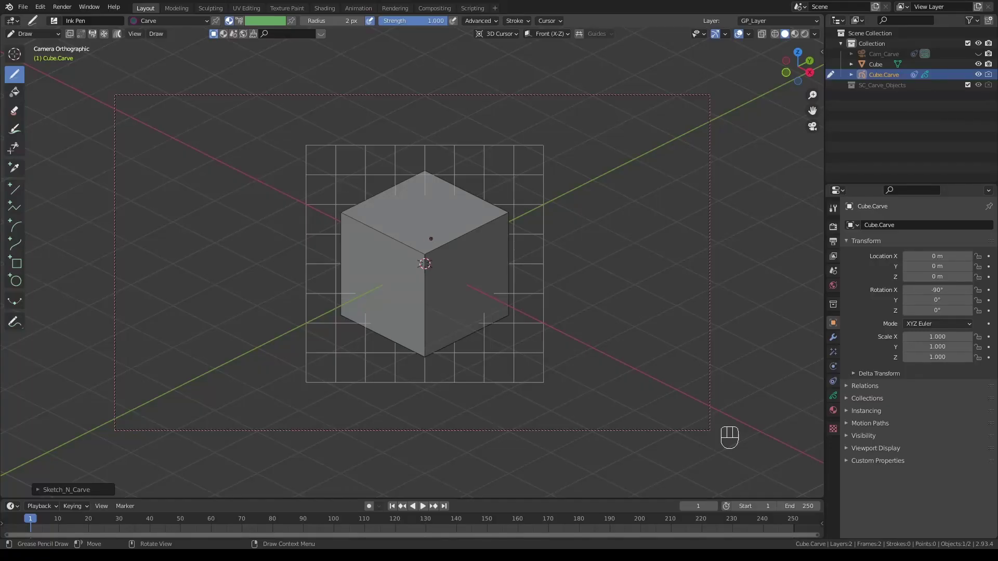
# Step: Align the view to the cube's front and draw a closed quad shape above it
pyautogui.moveTo(418, 235); pyautogui.dragTo(476, 197, button='middle')
pyautogui.scroll(2, 468, 203)
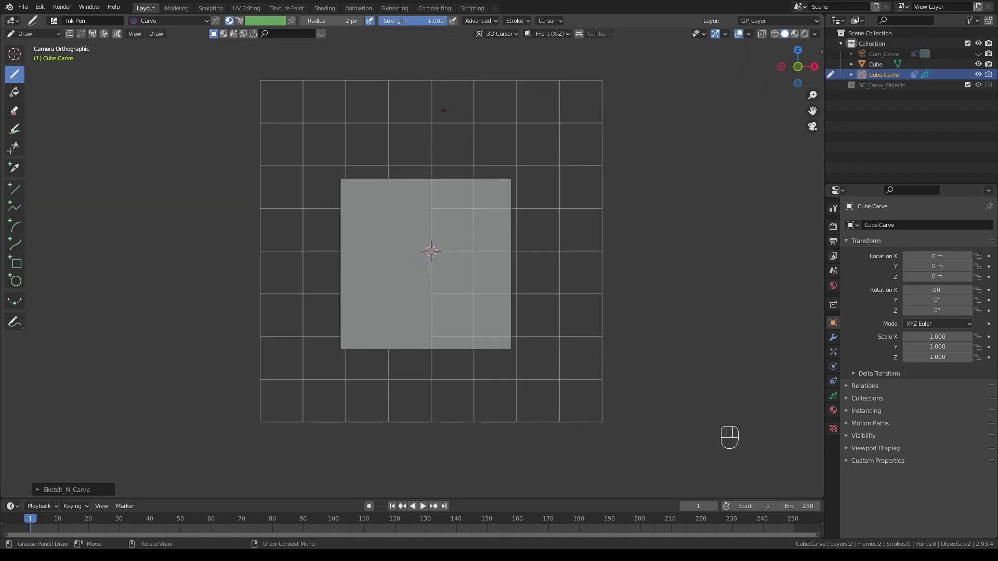
pyautogui.press('alt+KP_1')
pyautogui.press('BackSpace')
pyautogui.moveTo(377, 164)
pyautogui.mouseDown()
pyautogui.moveTo(453, 163)
pyautogui.moveTo(450, 104)
pyautogui.mouseUp()
# Step: Draw a vertical Knife stroke through the cube and quad, and carve to slice them
pyautogui.press('u')
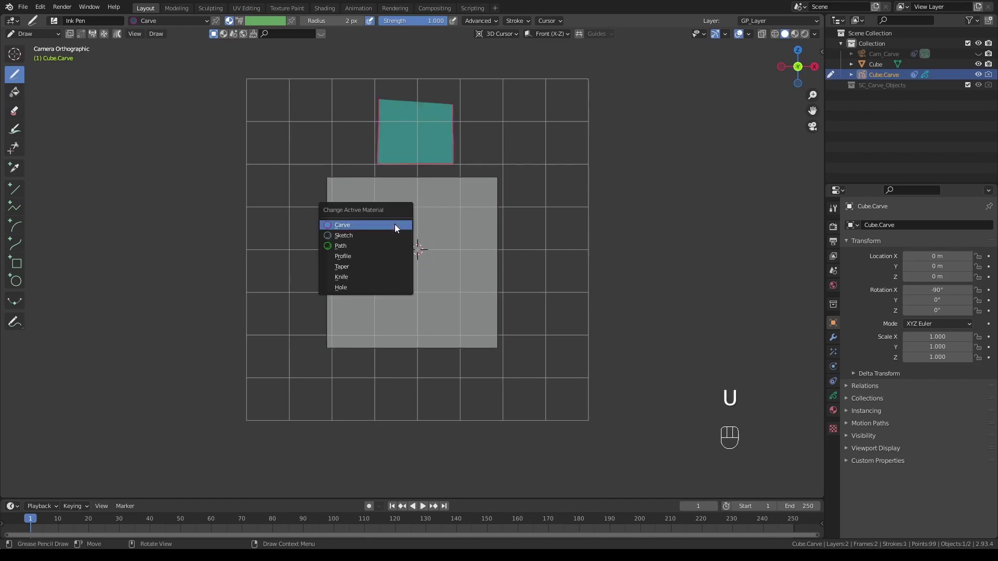
pyautogui.click(346, 277)
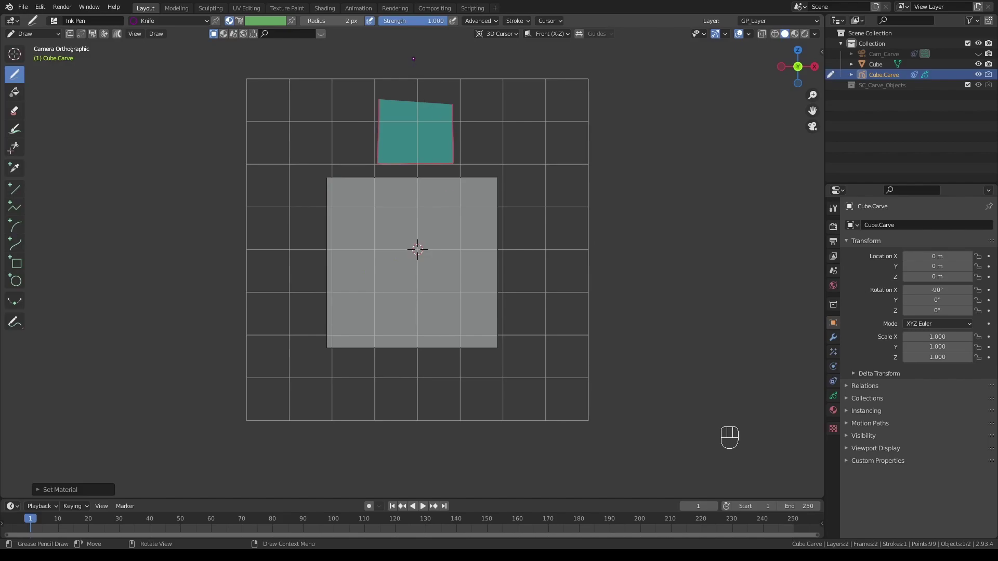
pyautogui.moveTo(413, 58); pyautogui.dragTo(416, 445)
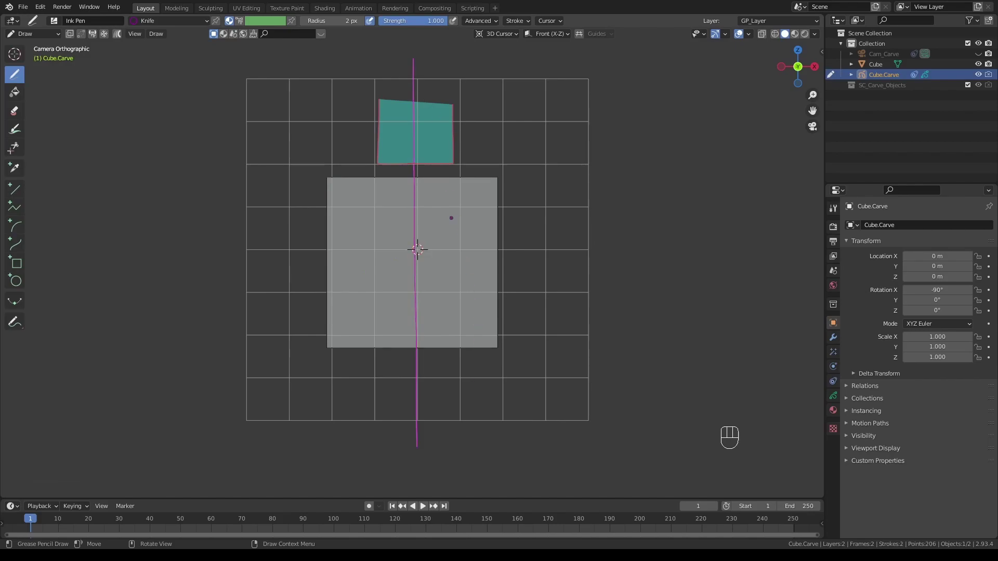
pyautogui.press('k')
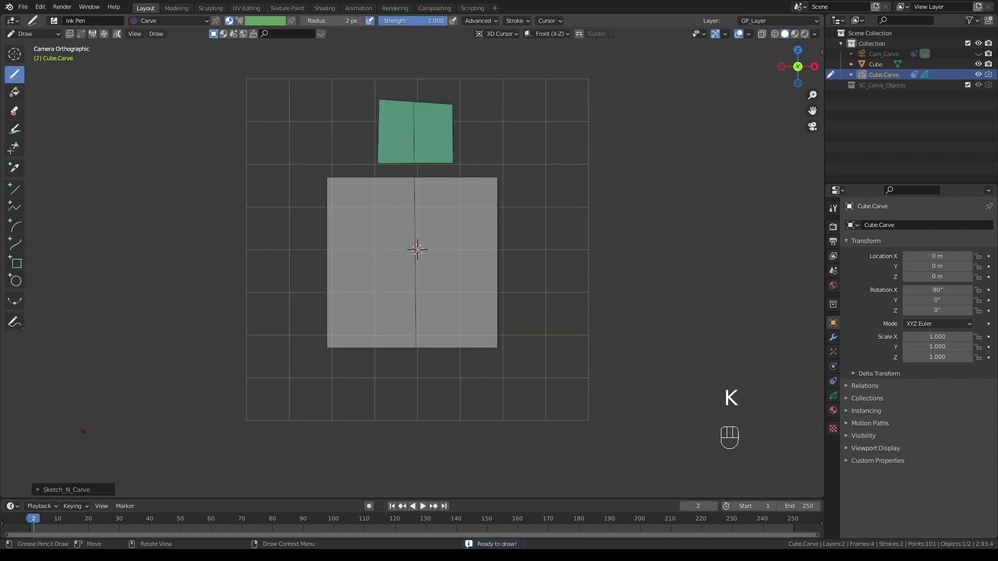
pyautogui.click(36, 489)
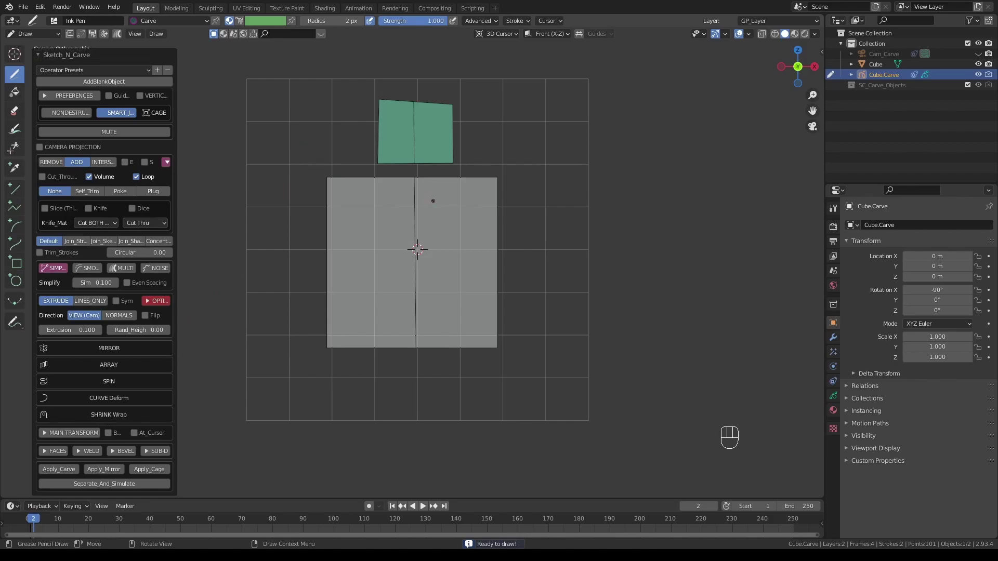
# Step: Set the knife's Cut Thru option to Face Near Cursor
pyautogui.press('KP_0')
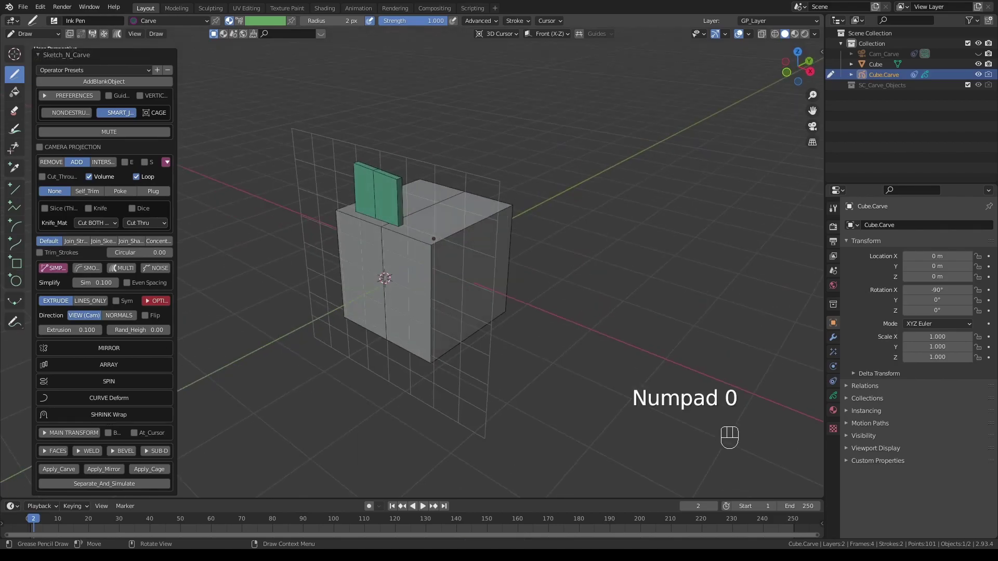
pyautogui.moveTo(433, 238); pyautogui.dragTo(499, 225, button='middle')
pyautogui.click(163, 223)
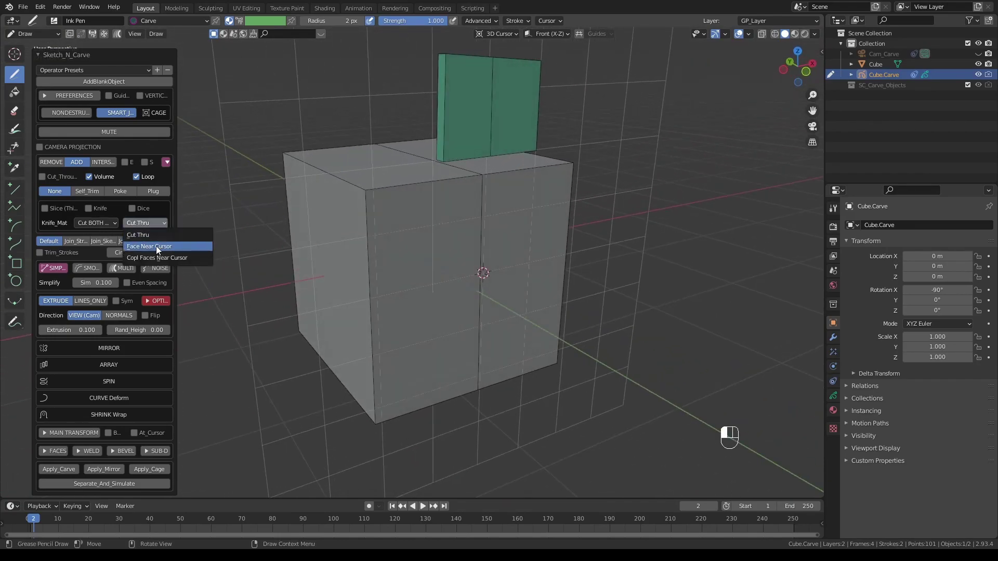
pyautogui.click(157, 247)
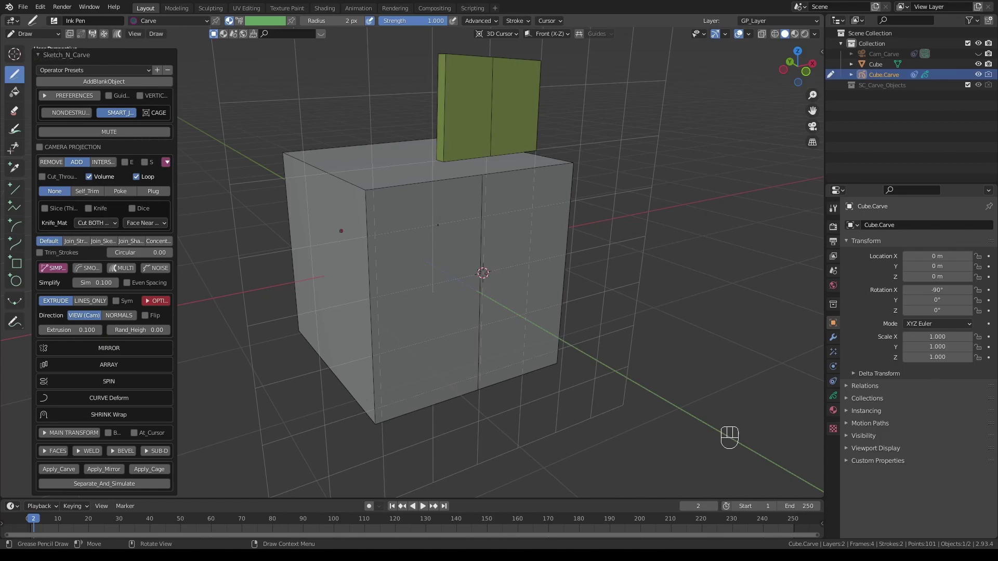
# Step: Try the base-only and new-only knife targets, then settle on Cut BOTH Obj
pyautogui.click(114, 223)
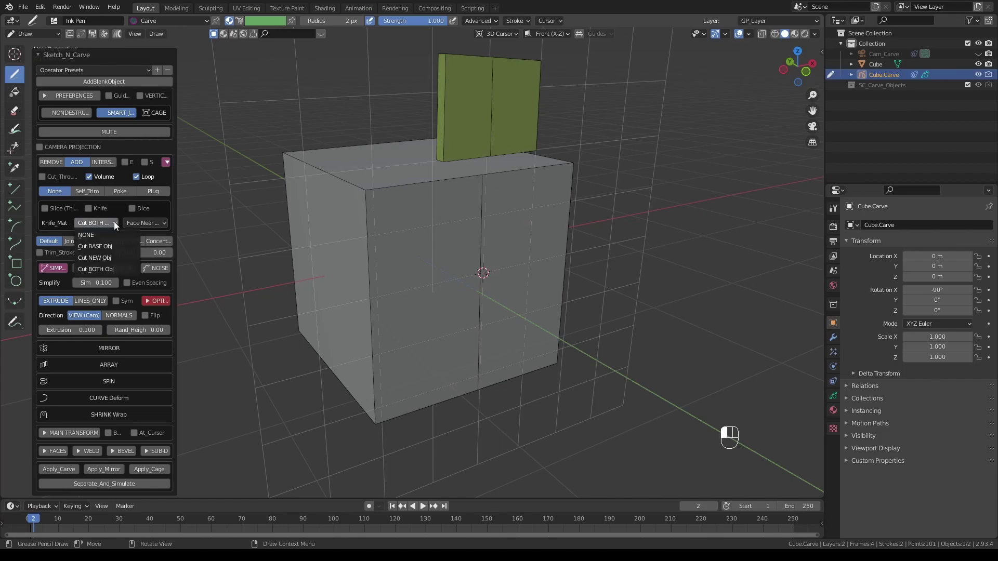
pyautogui.click(105, 246)
pyautogui.click(110, 224)
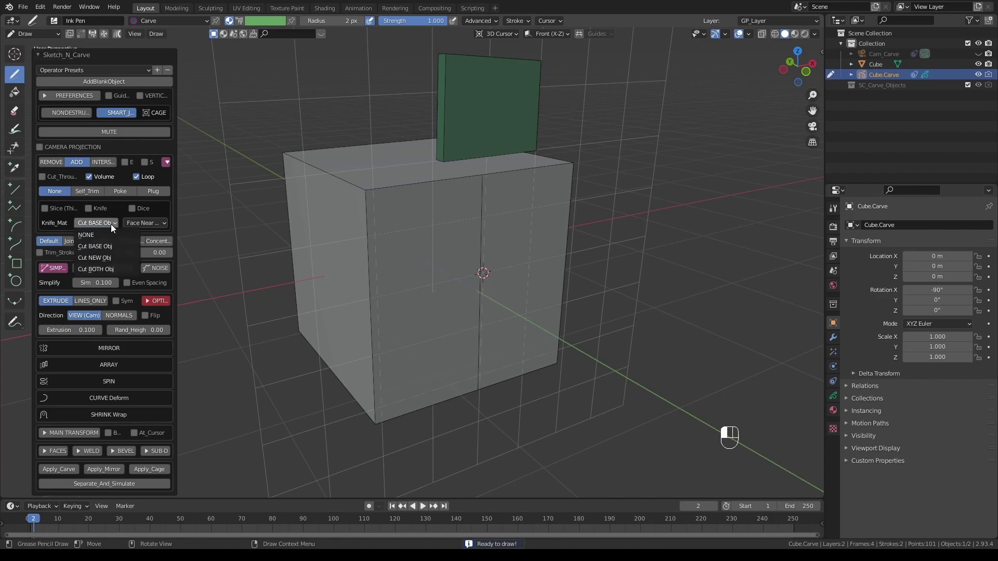
pyautogui.click(105, 255)
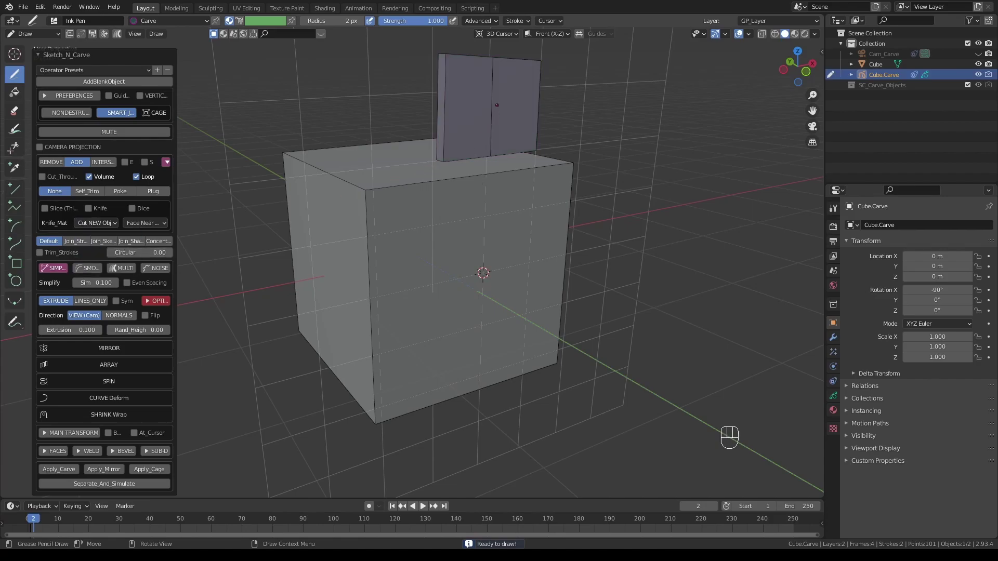
pyautogui.click(112, 222)
pyautogui.click(107, 268)
pyautogui.moveTo(427, 225); pyautogui.dragTo(438, 209, button='middle')
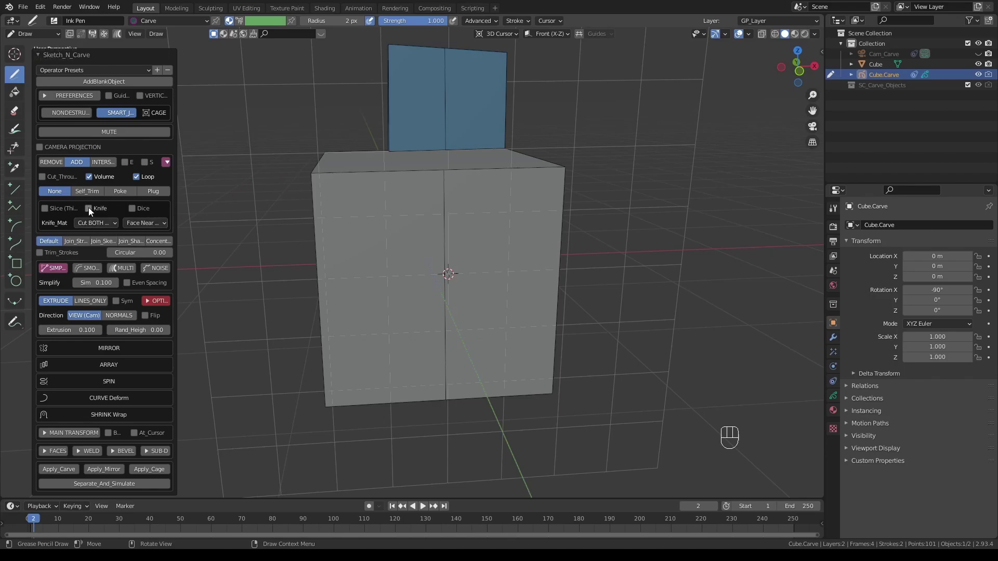
# Step: Sketch a rectangle on the cube's right half and carve it with K
pyautogui.moveTo(384, 218)
pyautogui.mouseDown(button='middle')
pyautogui.moveTo(391, 210)
pyautogui.moveTo(379, 213)
pyautogui.mouseUp(button='middle')
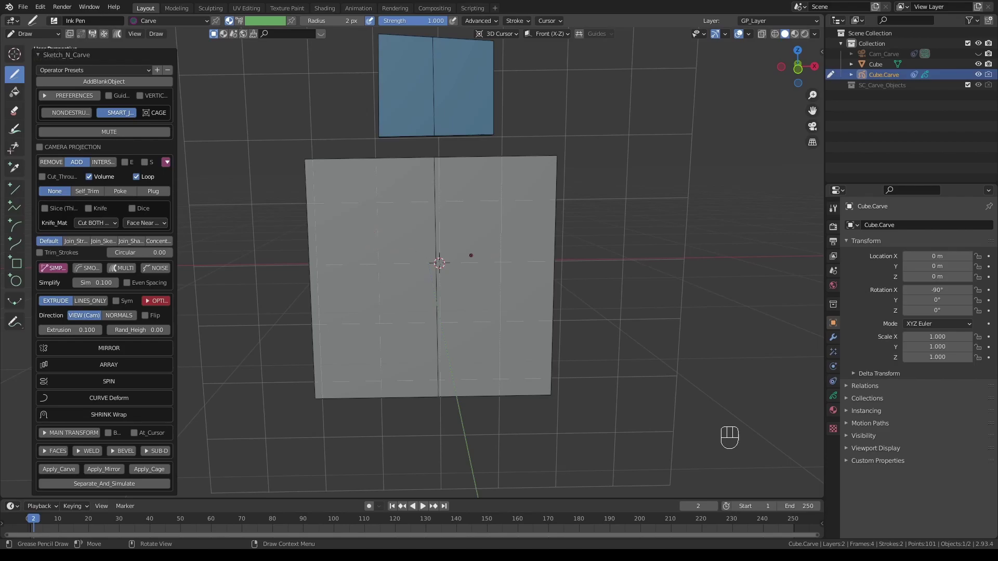
pyautogui.keyDown('shift'); pyautogui.rightClick(478, 265); pyautogui.keyUp('shift')
pyautogui.moveTo(453, 219)
pyautogui.mouseDown()
pyautogui.moveTo(456, 310)
pyautogui.moveTo(523, 314)
pyautogui.moveTo(471, 218)
pyautogui.moveTo(454, 219)
pyautogui.mouseUp()
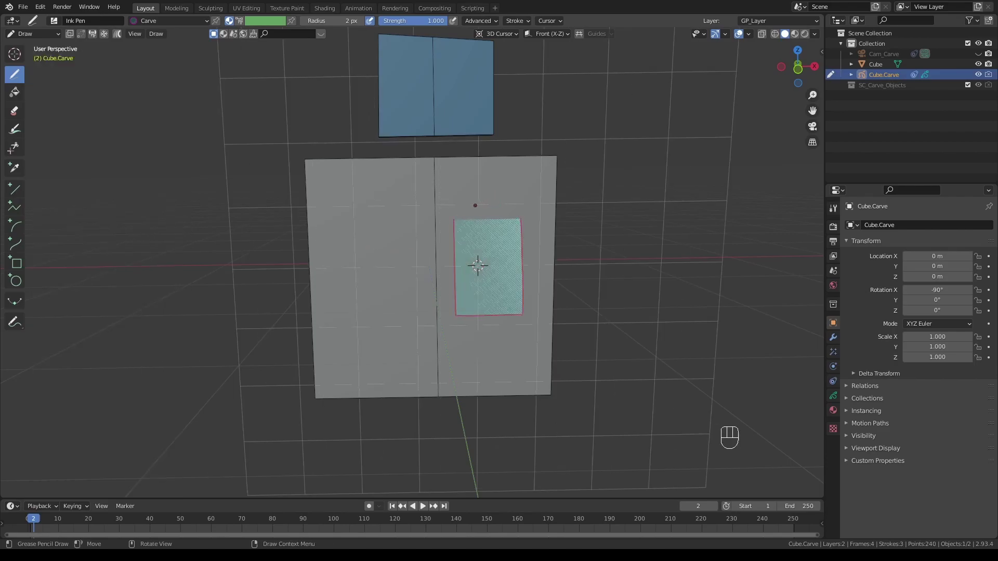
pyautogui.press('k')
# Step: Turn on Sym, set the carve mode to REMOVE, and raise Simplify Sim to 0.138
pyautogui.moveTo(417, 227); pyautogui.dragTo(123, 283, button='middle')
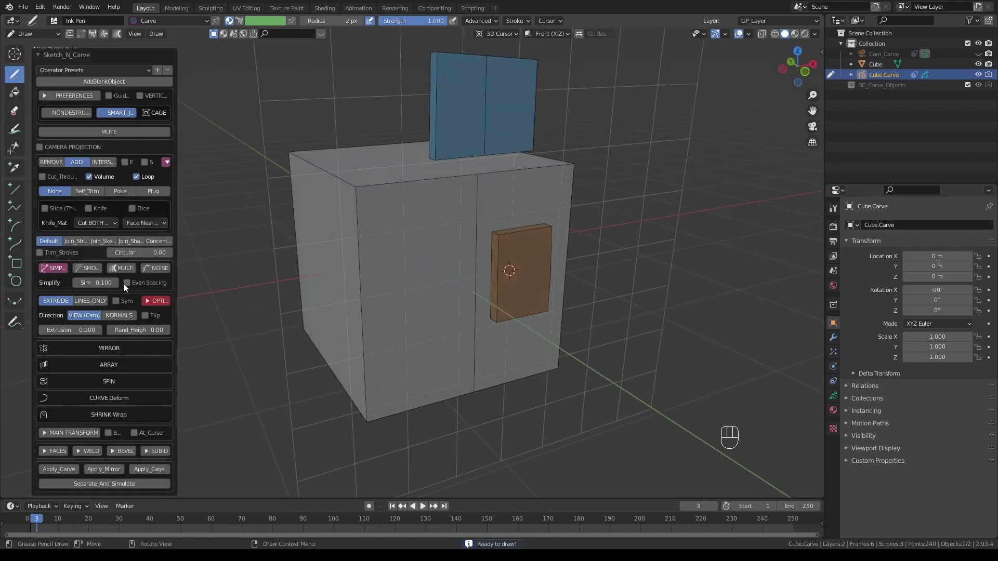
pyautogui.click(115, 300)
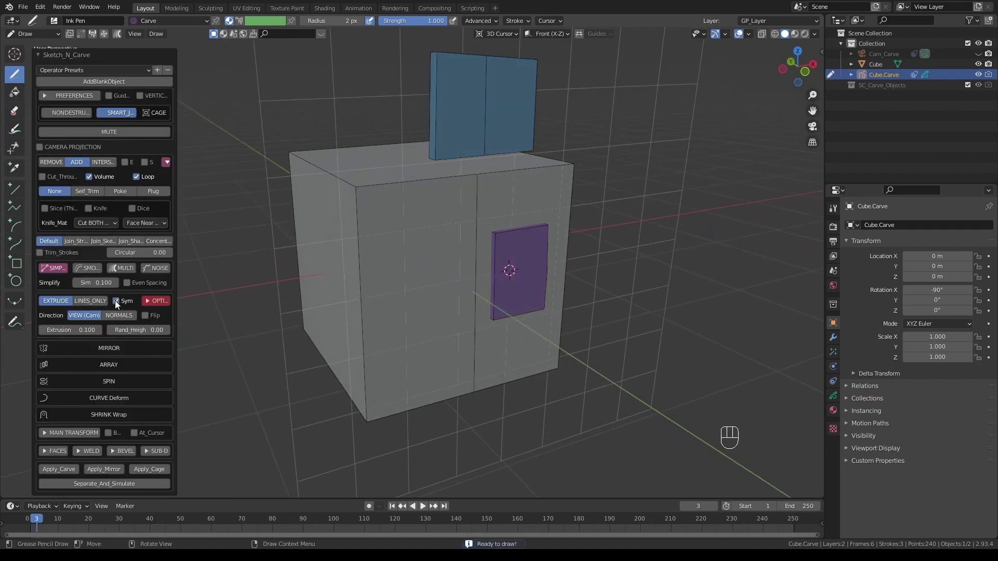
pyautogui.click(52, 161)
pyautogui.scroll(3, 485, 208)
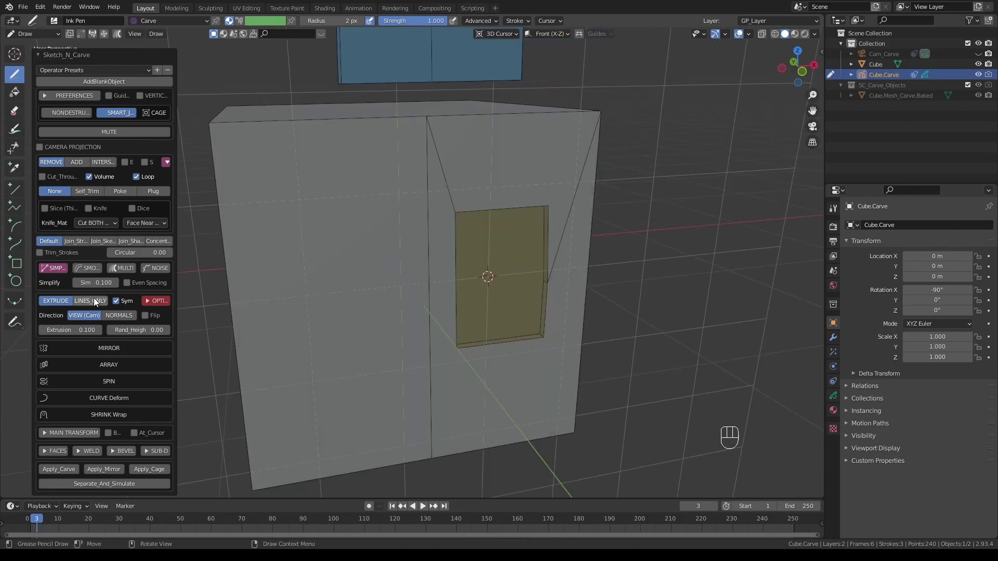
pyautogui.moveTo(93, 283); pyautogui.dragTo(104, 283)
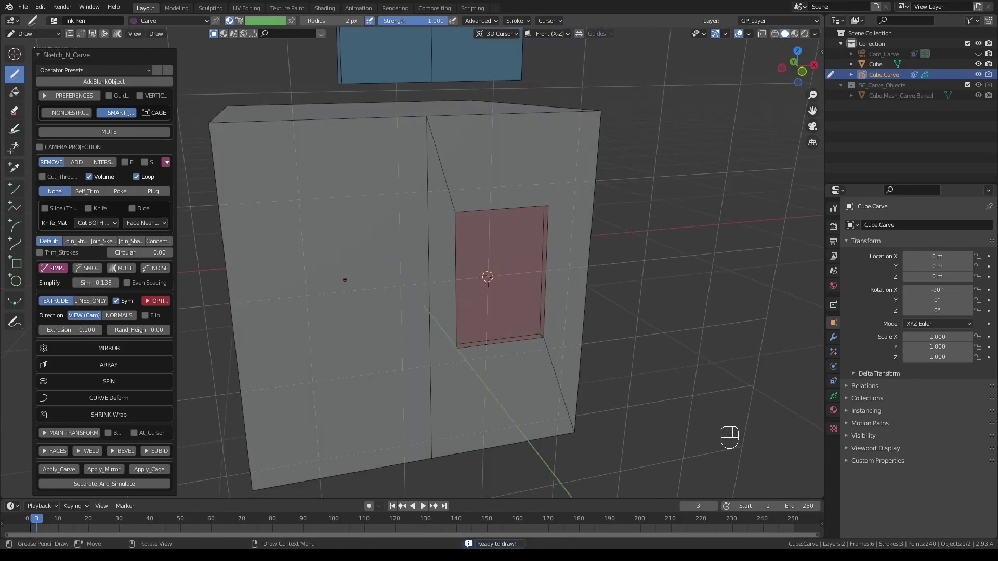
pyautogui.keyDown('shift'); pyautogui.moveTo(345, 279); pyautogui.dragTo(339, 277, button='middle'); pyautogui.keyUp('shift')
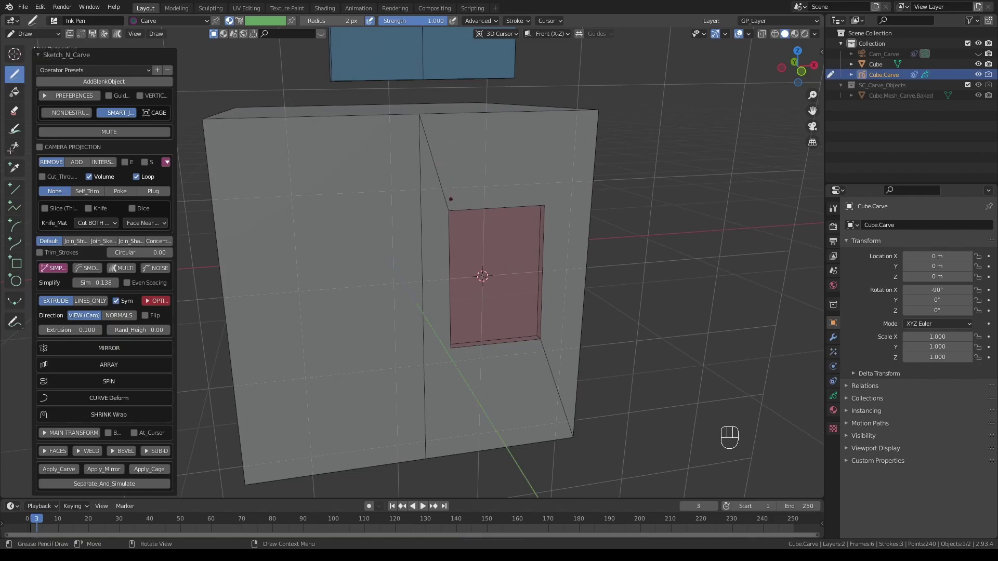
pyautogui.moveTo(464, 208); pyautogui.dragTo(462, 183, button='middle')
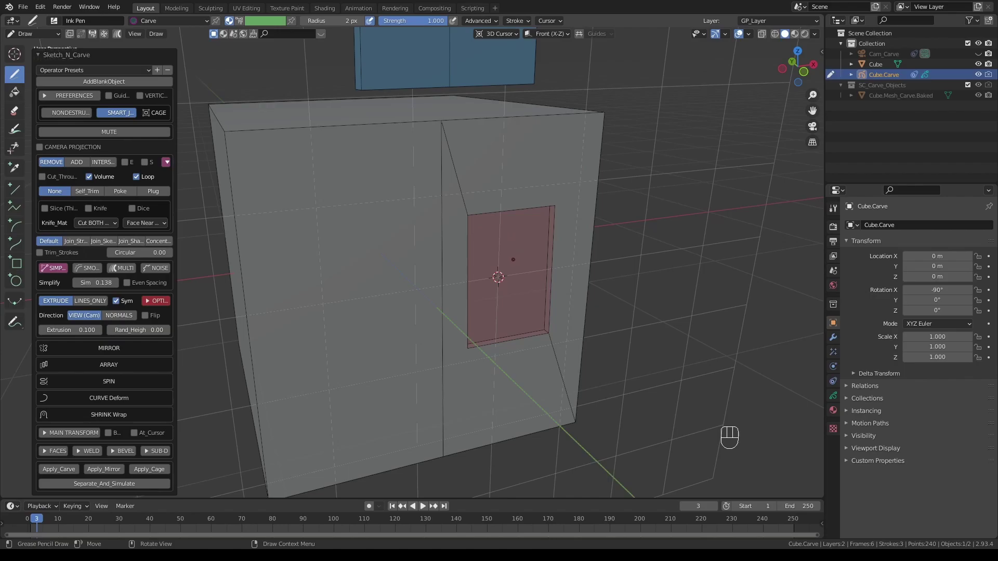
pyautogui.moveTo(514, 262); pyautogui.dragTo(504, 260, button='middle')
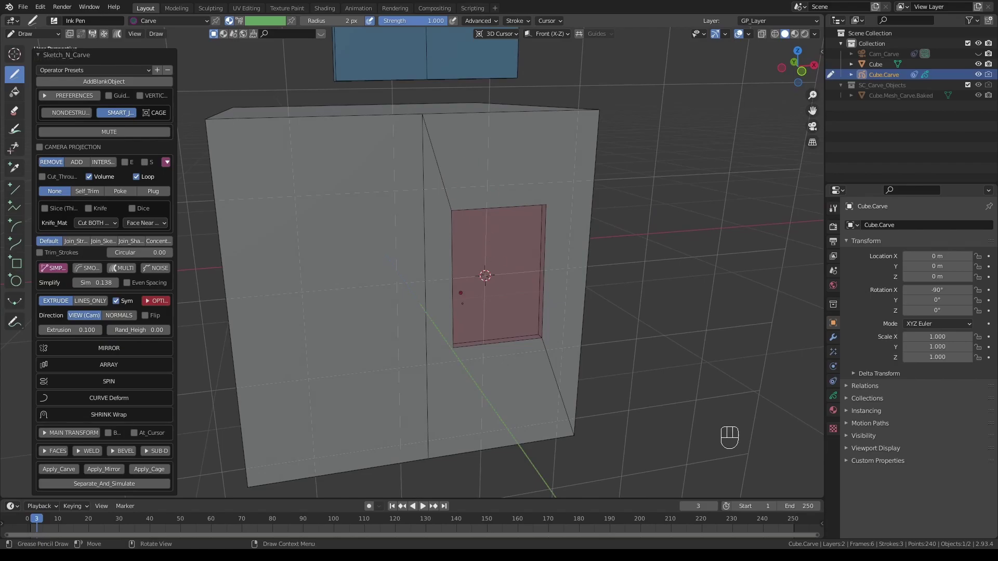
pyautogui.hotkey('ctrl', 'z')
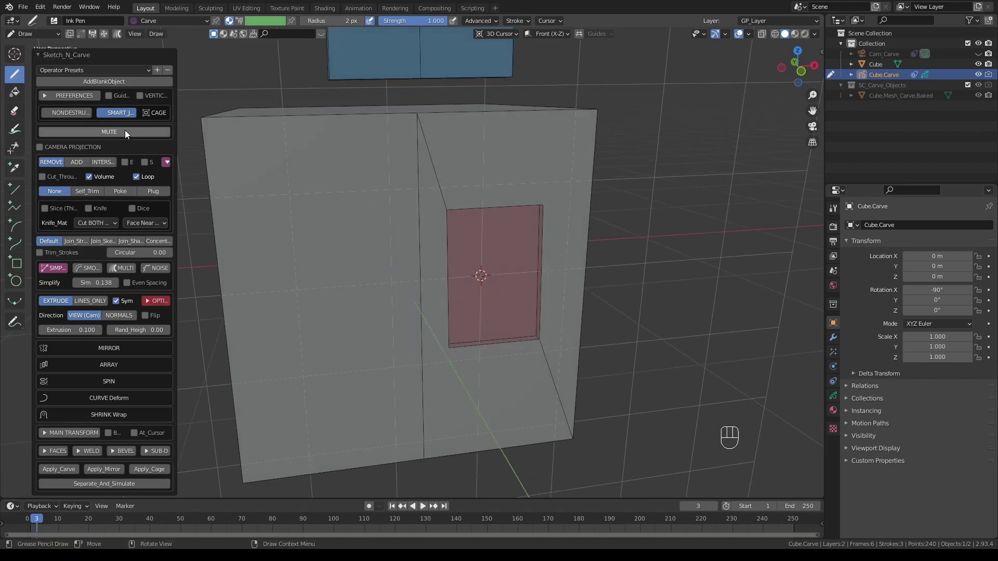
# Step: Mute the live preview and draw a horizontal Knife stroke across the front face
pyautogui.click(125, 131)
pyautogui.press('u')
pyautogui.click(463, 266)
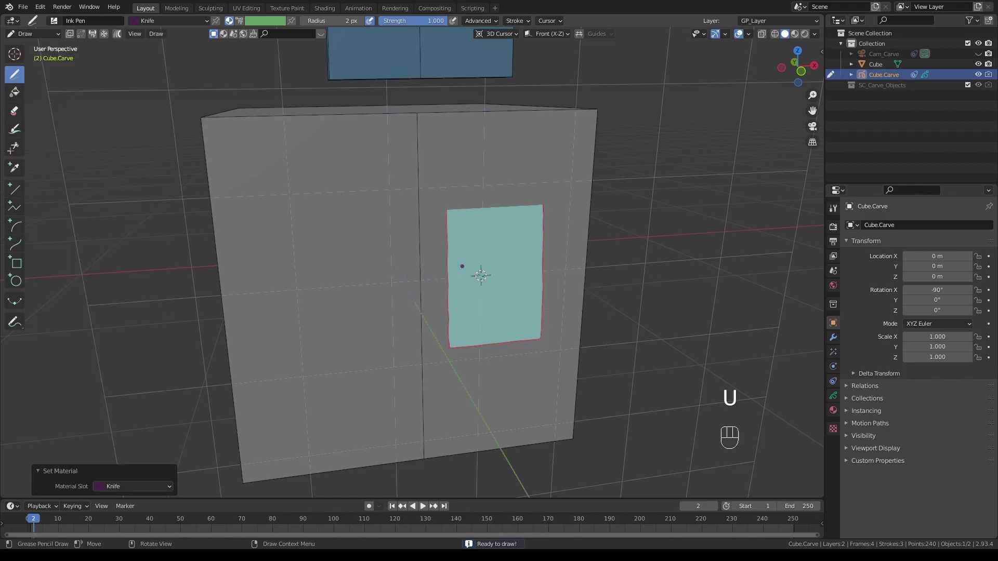
pyautogui.moveTo(496, 270); pyautogui.dragTo(462, 267, button='middle')
pyautogui.moveTo(172, 261); pyautogui.dragTo(670, 251)
# Step: Carve with the knife slice, then unmute the live preview to check the cut
pyautogui.moveTo(484, 216); pyautogui.dragTo(510, 237, button='middle')
pyautogui.press('k')
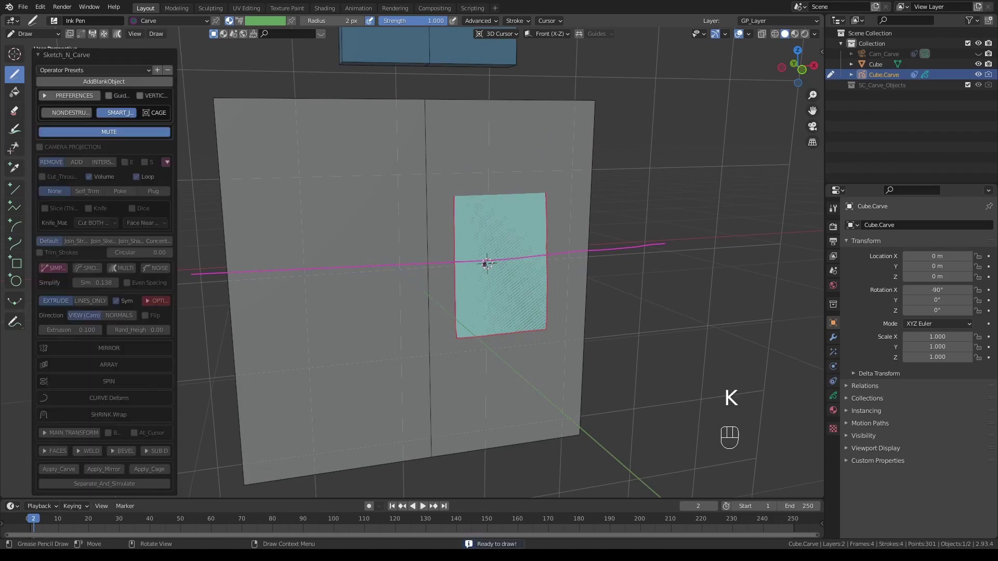
pyautogui.click(130, 131)
pyautogui.moveTo(423, 227); pyautogui.dragTo(416, 234, button='middle')
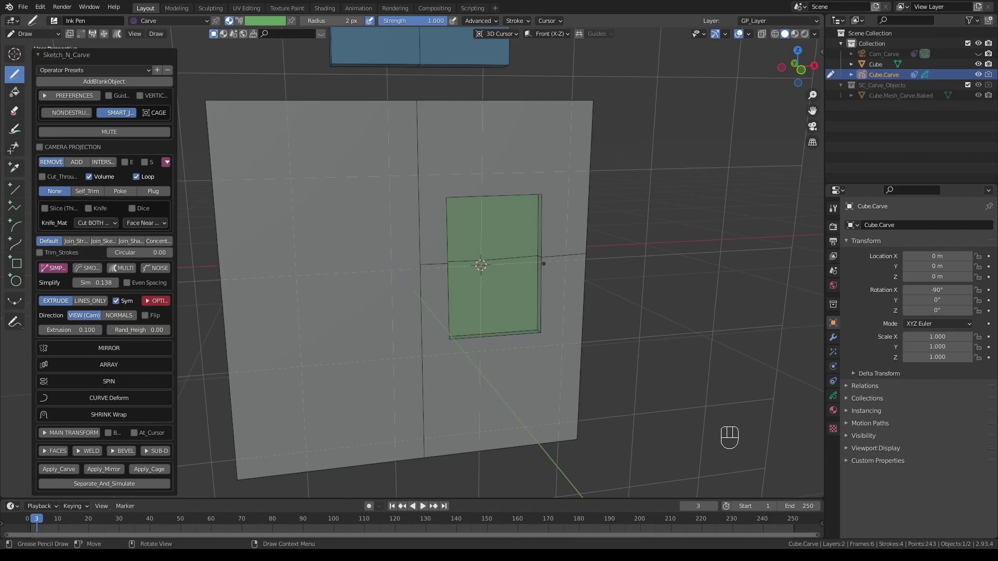
pyautogui.moveTo(543, 264); pyautogui.dragTo(491, 183, button='middle')
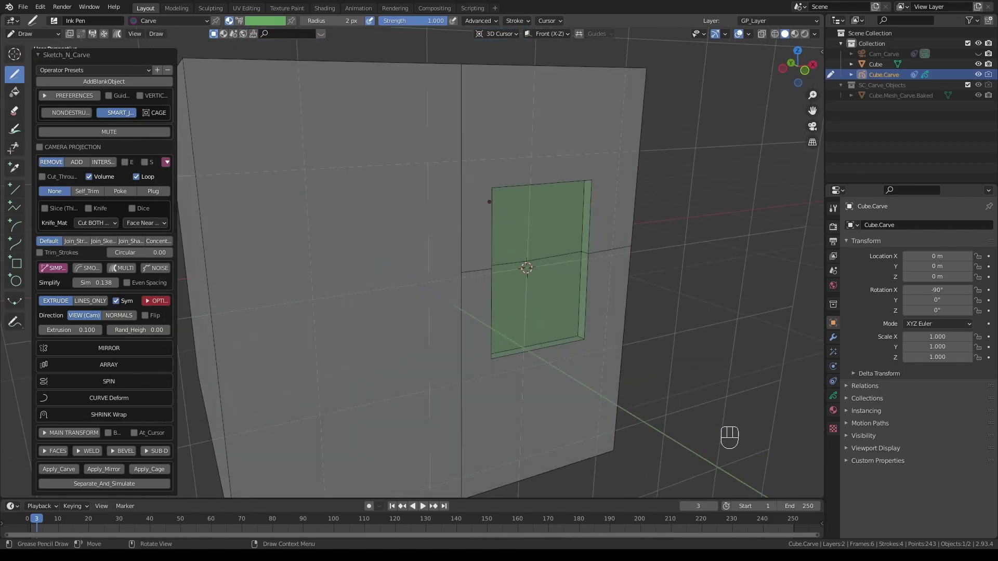
# Step: Set the Knife_Mat cutting mode to Copl Faces Near Cursor
pyautogui.moveTo(548, 323); pyautogui.dragTo(468, 286, button='middle')
pyautogui.moveTo(490, 247); pyautogui.dragTo(495, 250, button='middle')
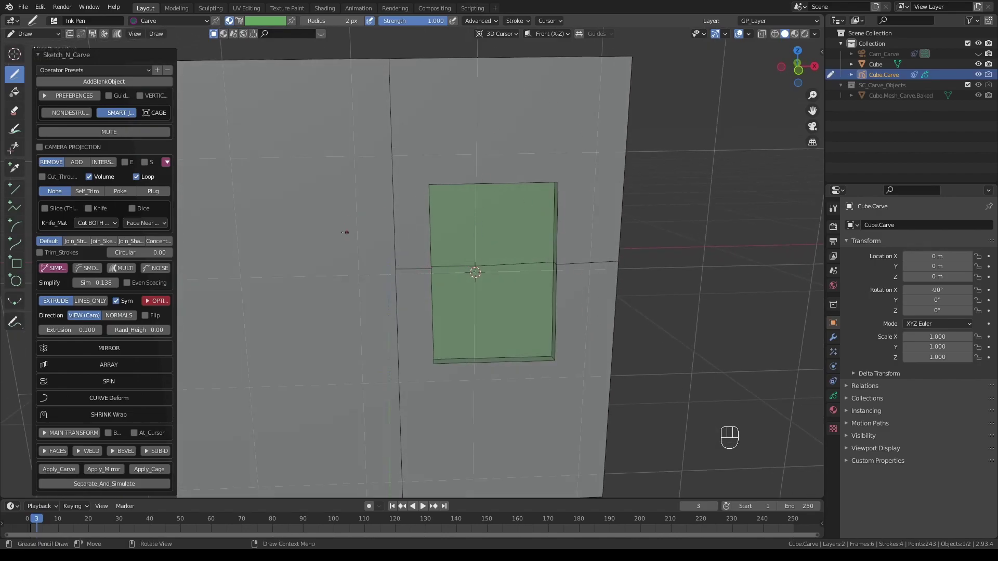
pyautogui.click(147, 224)
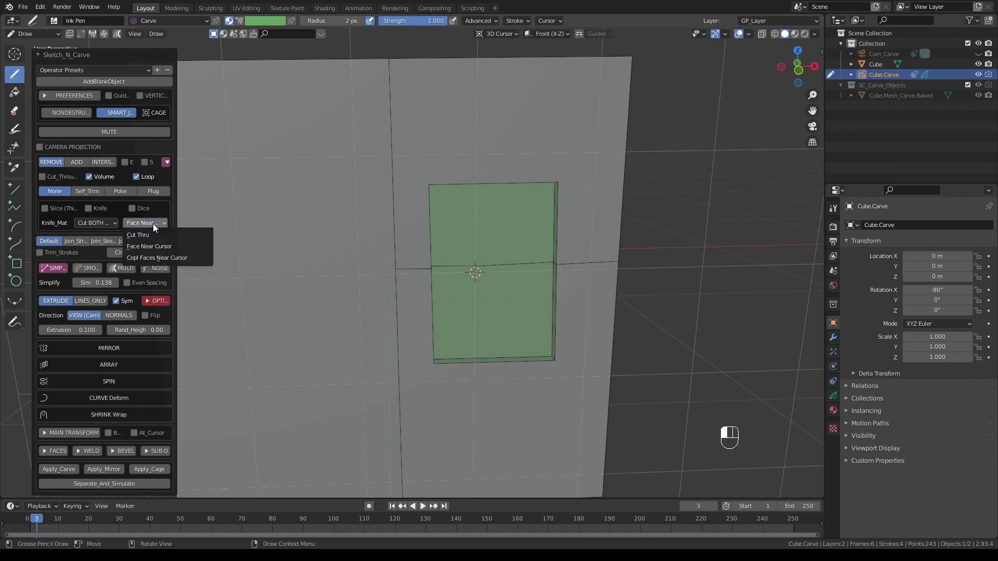
pyautogui.click(152, 235)
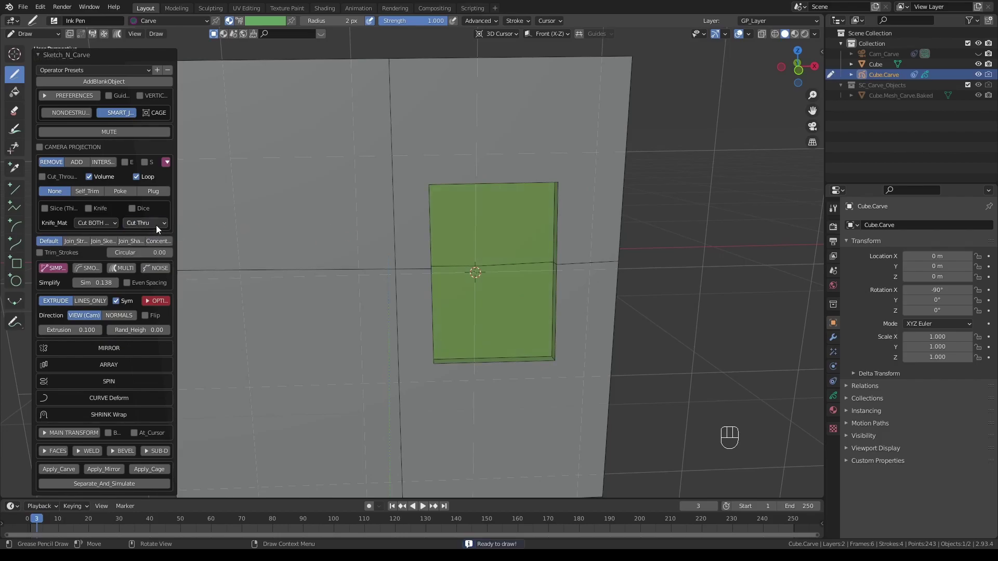
pyautogui.click(156, 224)
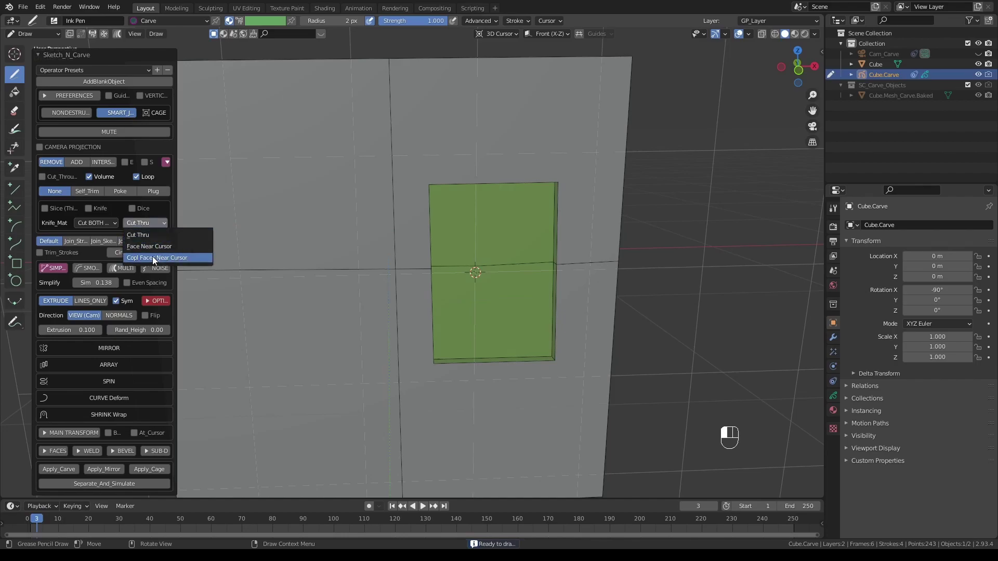
pyautogui.click(152, 257)
pyautogui.scroll(-3, 358, 250)
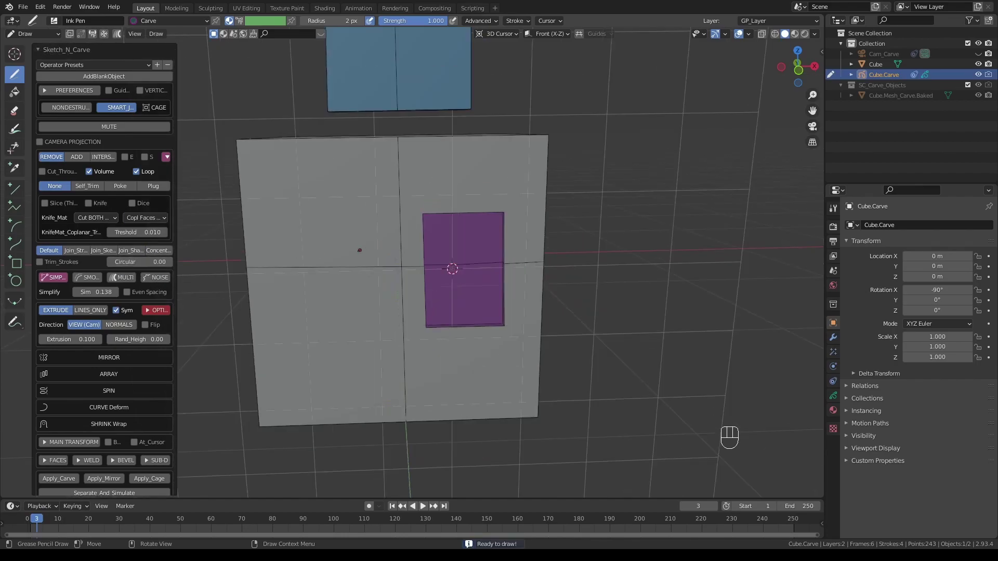
# Step: Sketch and carve narrow slots to the right and left of the purple window
pyautogui.moveTo(358, 249); pyautogui.dragTo(360, 276, button='middle')
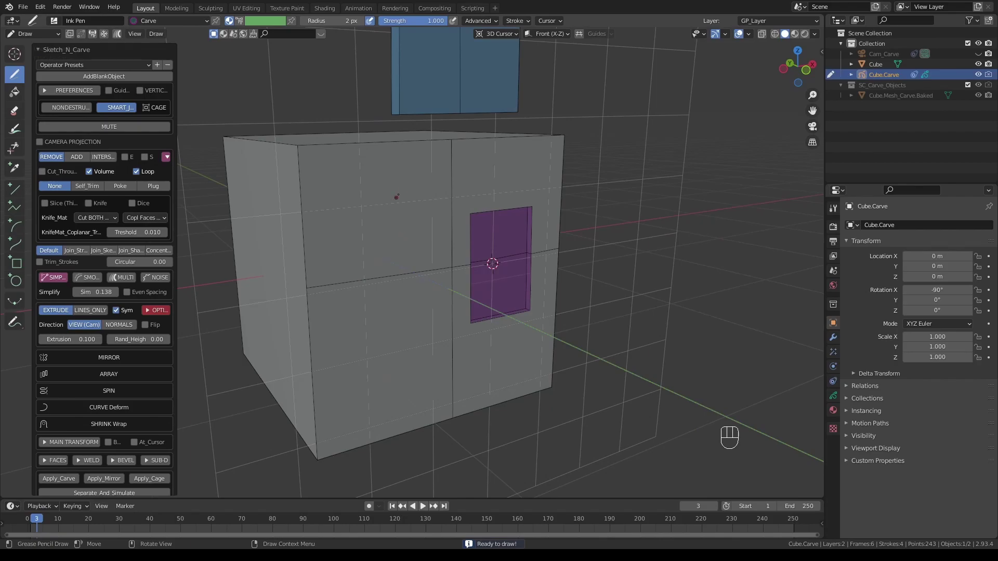
pyautogui.moveTo(508, 391); pyautogui.dragTo(375, 159, button='middle')
pyautogui.scroll(2, 541, 231)
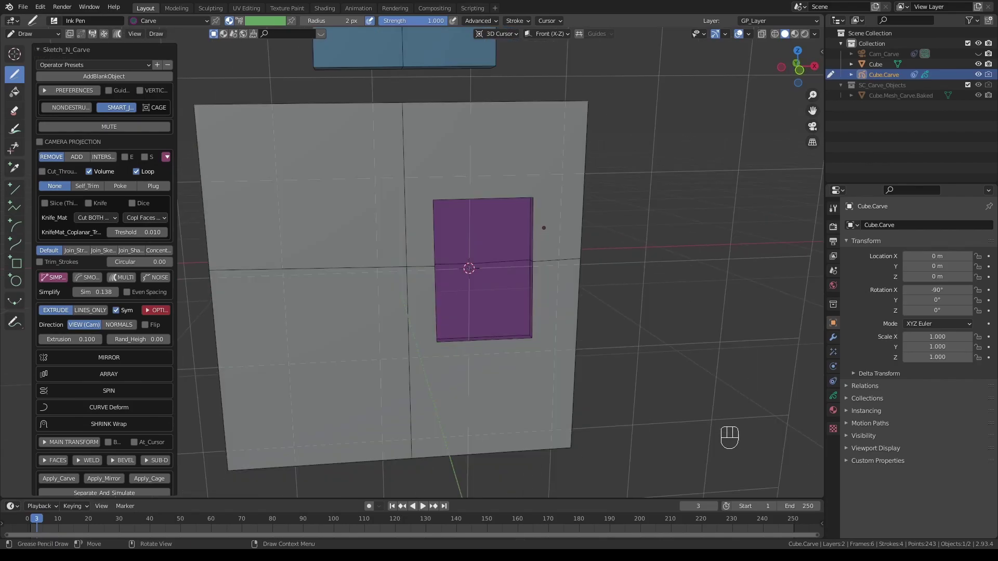
pyautogui.moveTo(543, 224)
pyautogui.mouseDown()
pyautogui.moveTo(545, 298)
pyautogui.moveTo(569, 301)
pyautogui.moveTo(564, 228)
pyautogui.mouseUp()
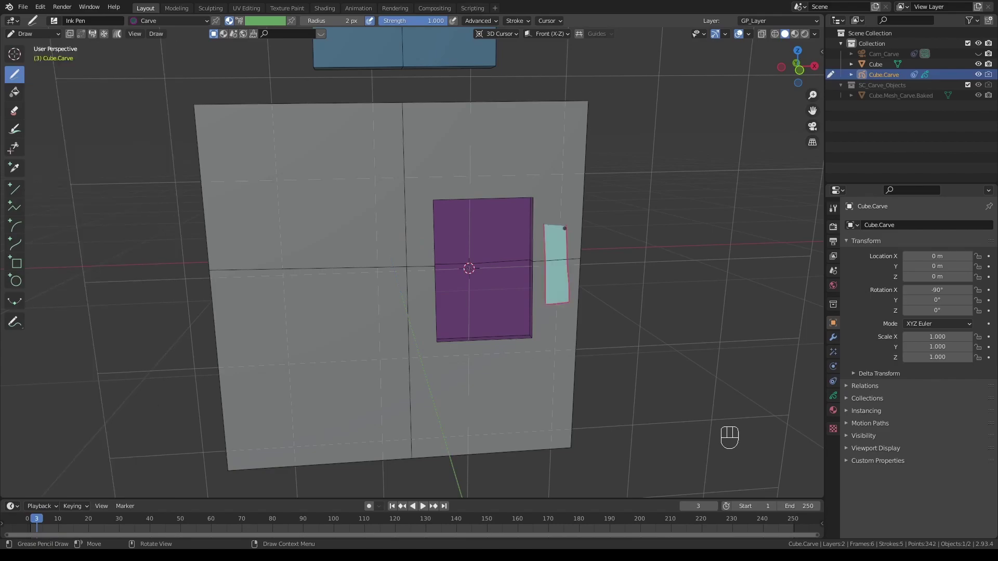
pyautogui.press('k')
pyautogui.moveTo(411, 245)
pyautogui.mouseDown()
pyautogui.moveTo(412, 293)
pyautogui.moveTo(426, 293)
pyautogui.moveTo(430, 253)
pyautogui.mouseUp()
pyautogui.moveTo(432, 255); pyautogui.dragTo(506, 358, button='middle')
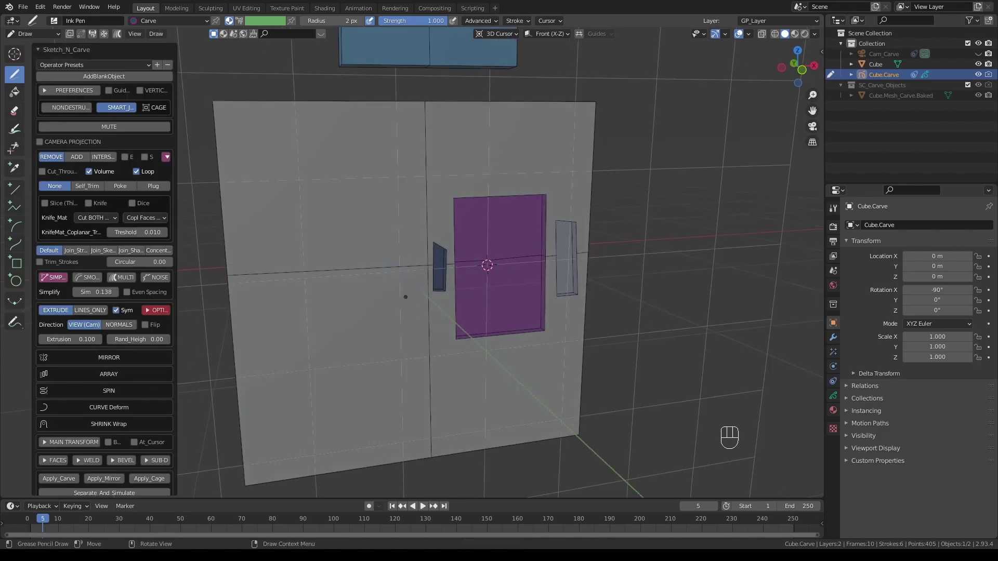
# Step: Sketch a stepped outline in the upper left, slice it with a vertical Knife stroke, and carve it
pyautogui.moveTo(323, 248); pyautogui.dragTo(346, 202, button='middle')
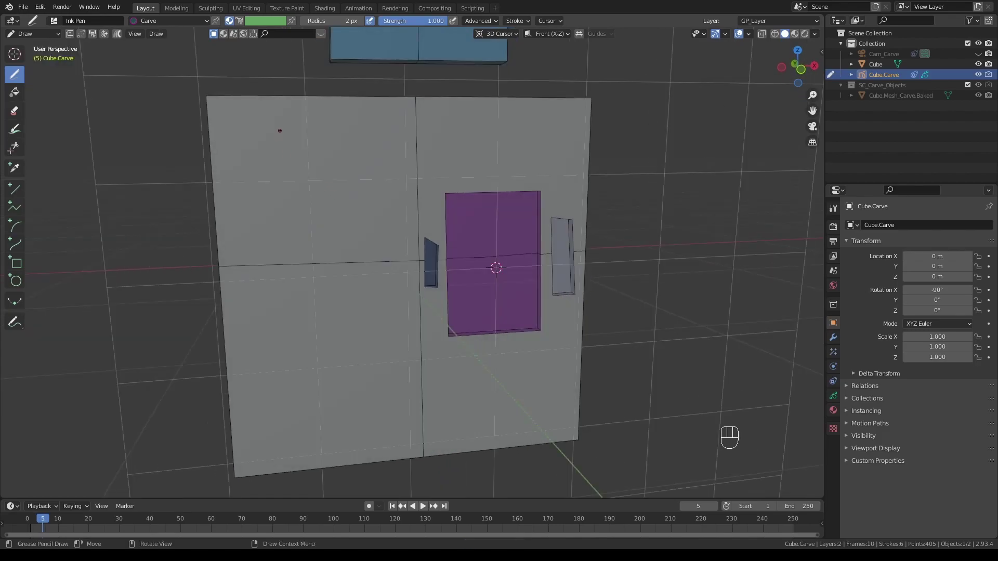
pyautogui.moveTo(279, 130)
pyautogui.mouseDown()
pyautogui.moveTo(310, 185)
pyautogui.moveTo(273, 221)
pyautogui.moveTo(364, 233)
pyautogui.moveTo(280, 131)
pyautogui.mouseUp()
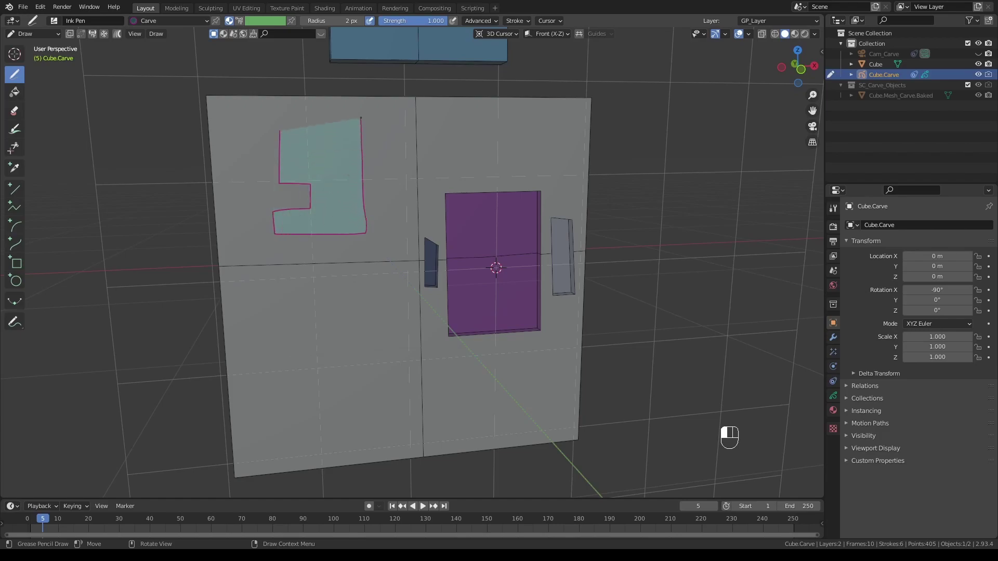
pyautogui.press('u')
pyautogui.click(335, 133)
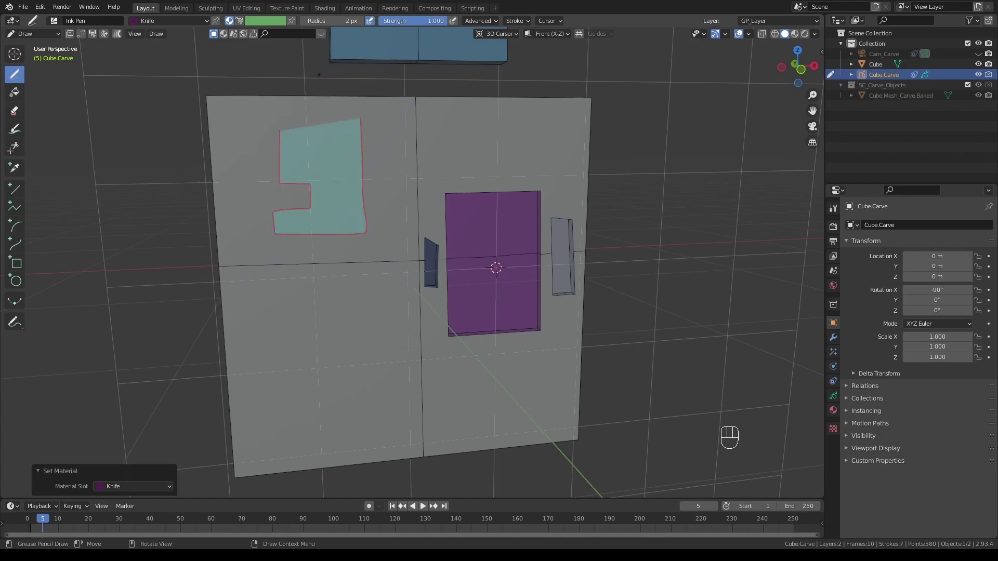
pyautogui.moveTo(318, 76); pyautogui.dragTo(344, 510)
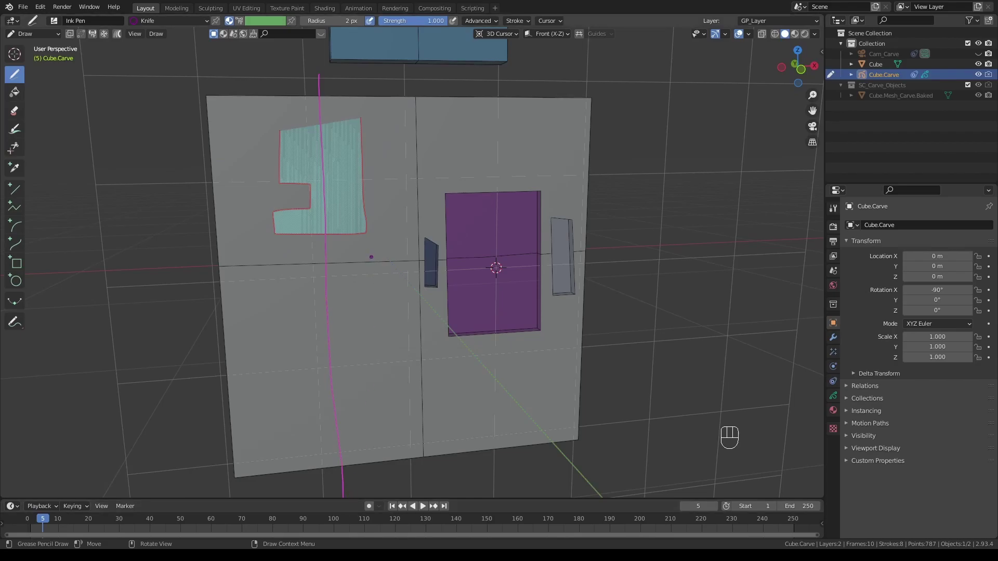
pyautogui.press('k')
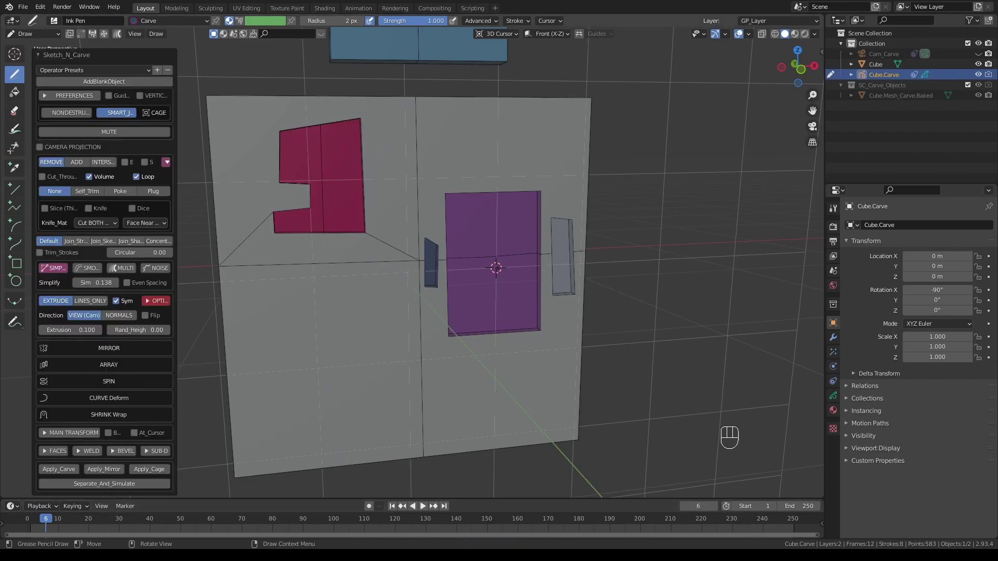
pyautogui.click(144, 223)
# Step: Place the 3D cursor beside the notched shape and keep the Face Near Cursor cut area
pyautogui.press('shift')
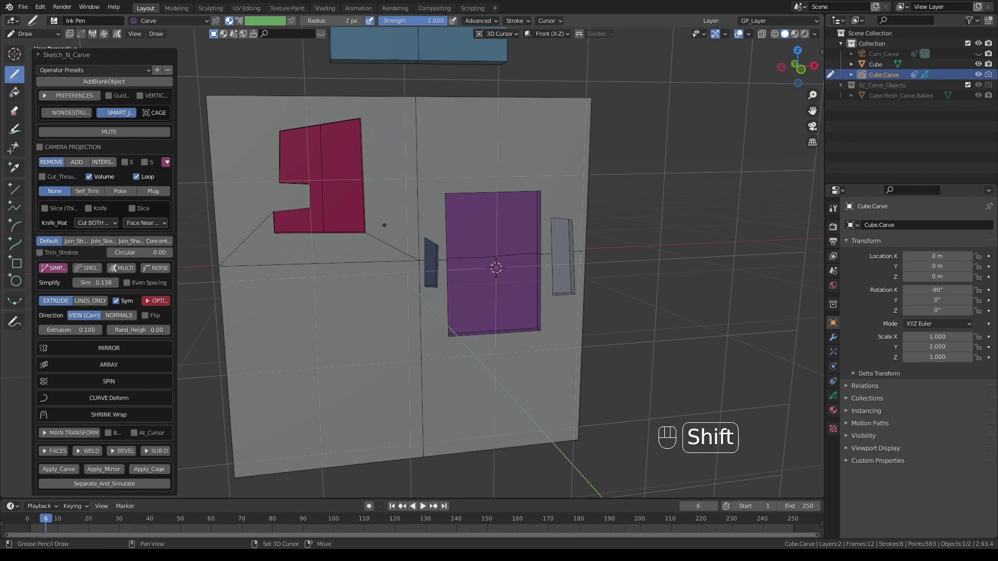
pyautogui.keyDown('shift'); pyautogui.rightClick(381, 222); pyautogui.keyUp('shift')
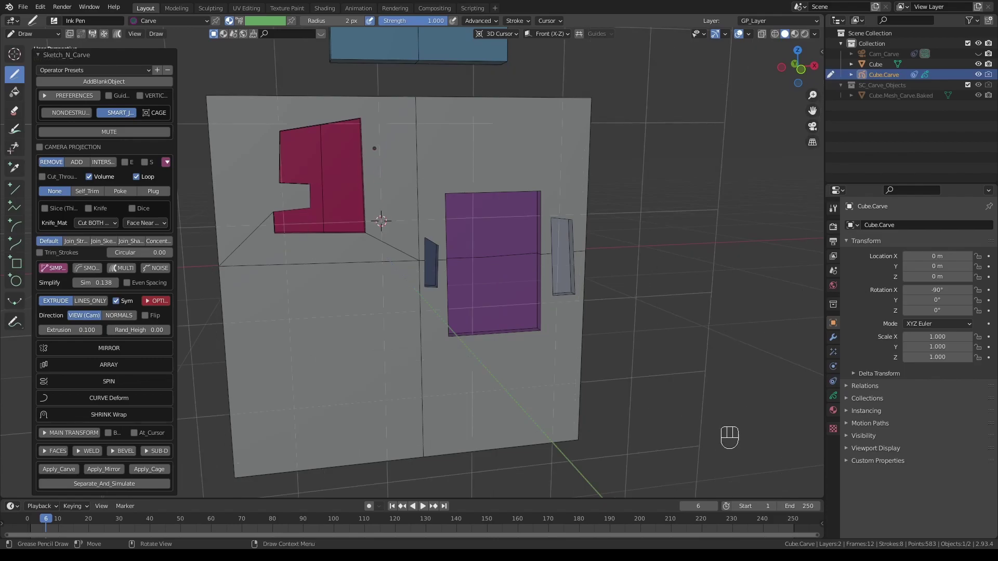
pyautogui.click(145, 222)
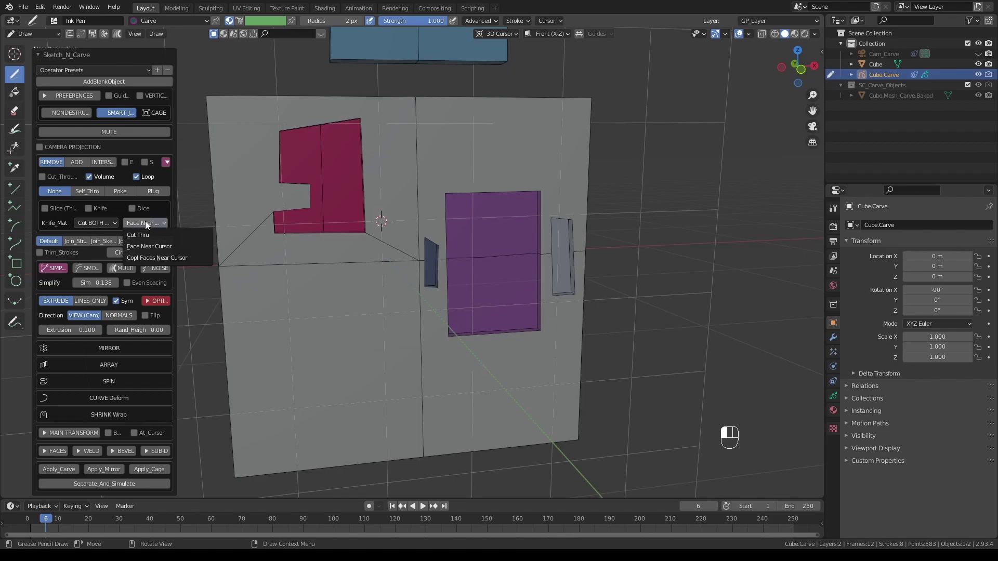
pyautogui.click(145, 244)
pyautogui.moveTo(351, 219); pyautogui.dragTo(426, 205, button='middle')
# Step: Switch Knife_Mat to Cut NEW Obj, then to Cut BASE Obj
pyautogui.click(113, 223)
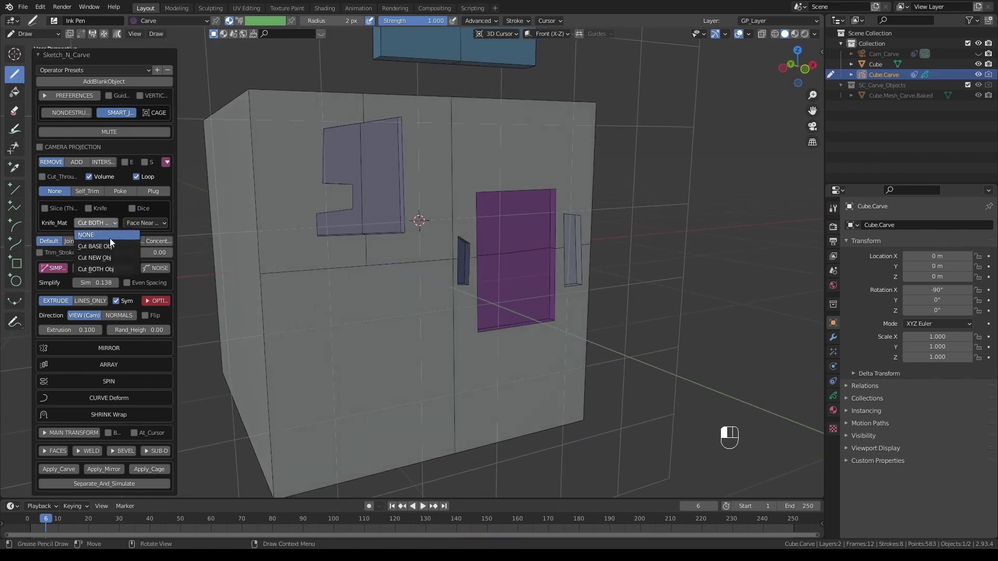
pyautogui.click(108, 256)
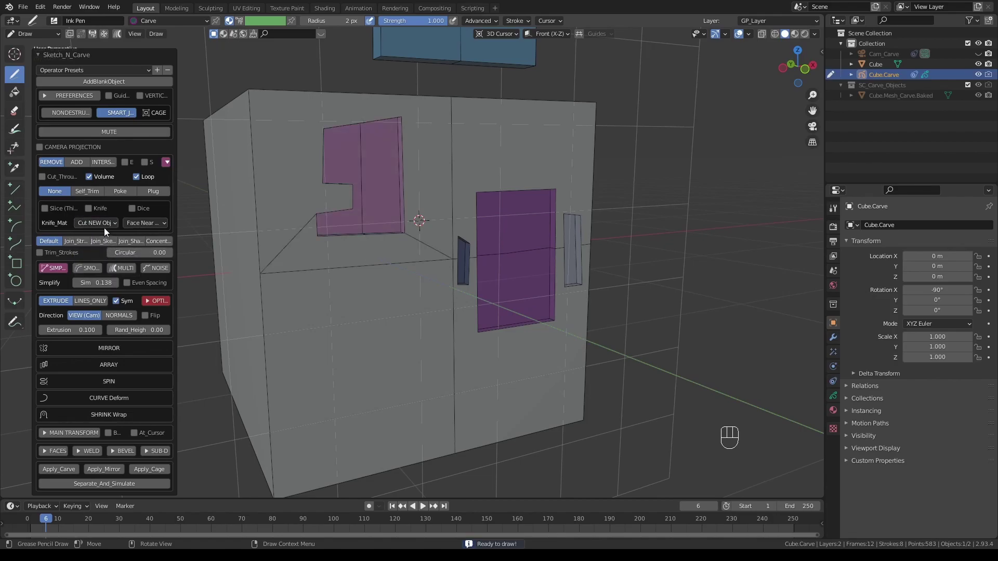
pyautogui.click(104, 226)
pyautogui.click(102, 246)
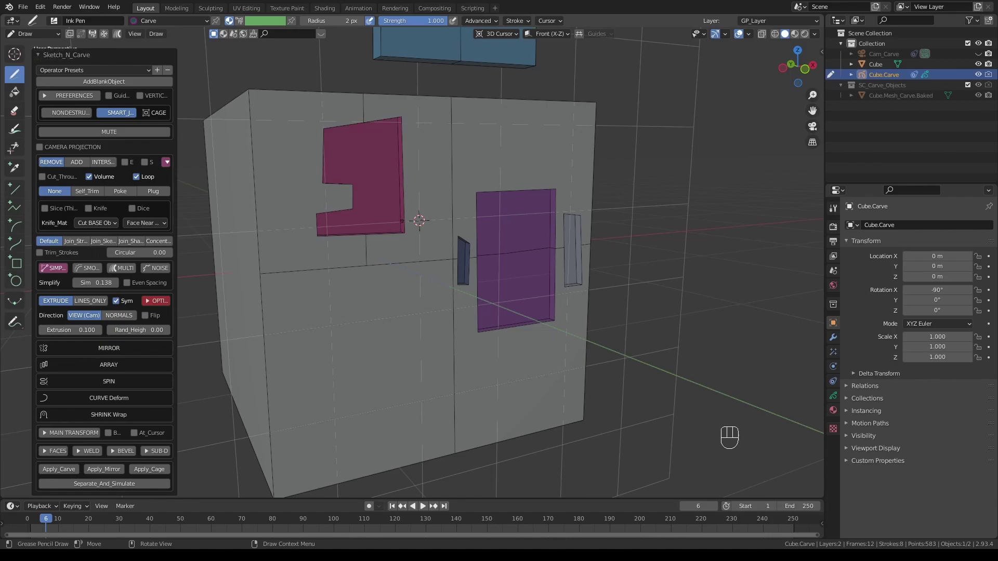
# Step: Enable Bevel_2D with width 0.044 and 2 segments
pyautogui.click(112, 448)
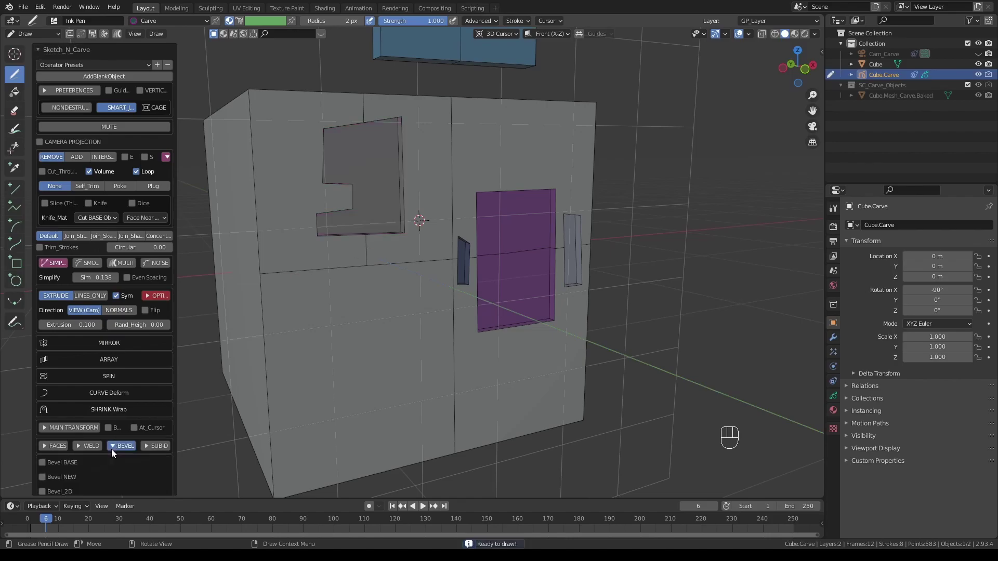
pyautogui.scroll(-1, 46, 463)
pyautogui.click(42, 471)
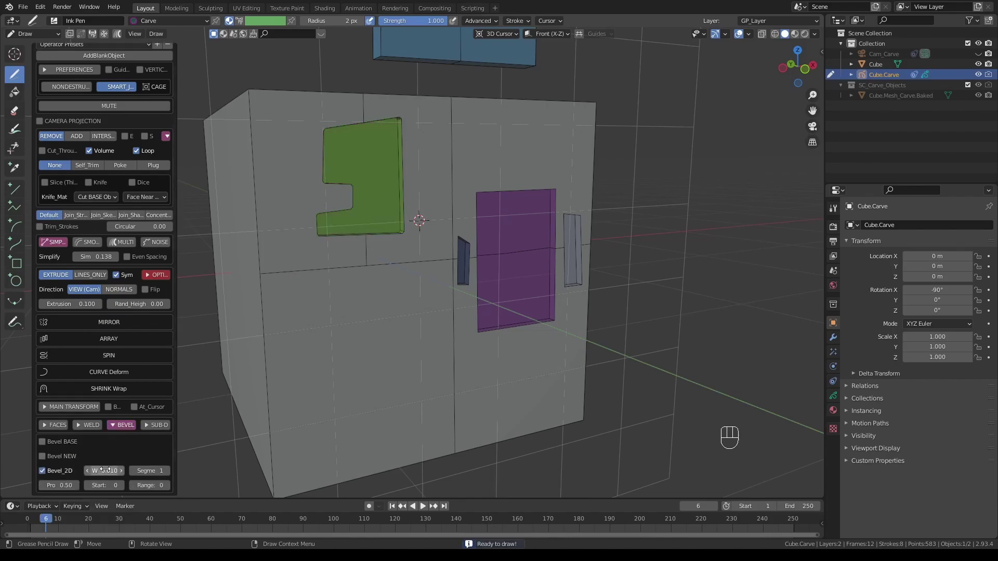
pyautogui.moveTo(126, 471); pyautogui.dragTo(140, 471)
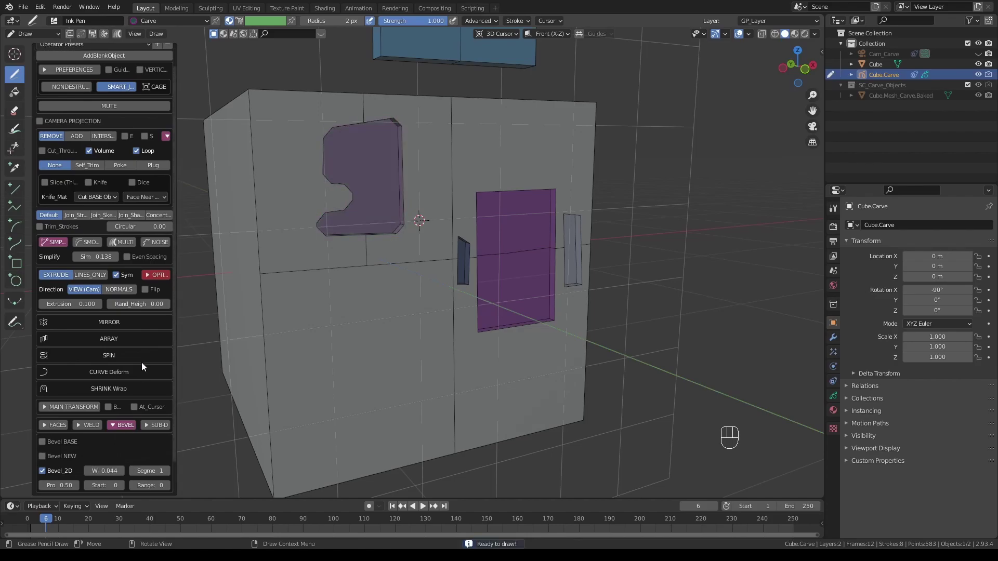
pyautogui.click(167, 470)
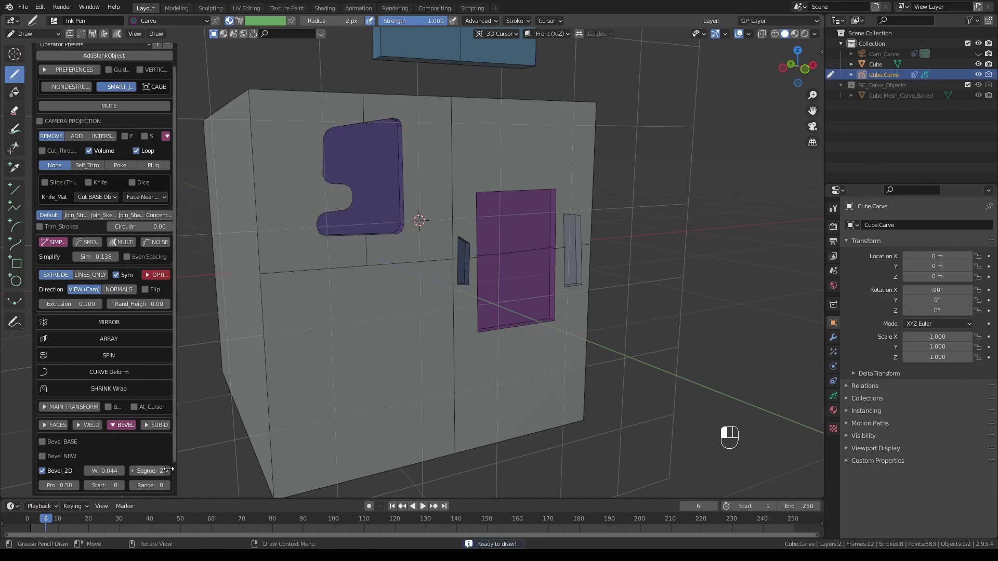
# Step: Enable Bevel NEW, deepen the extrusion to 0.223, and confirm the carve
pyautogui.moveTo(364, 291); pyautogui.dragTo(393, 286, button='middle')
pyautogui.click(42, 456)
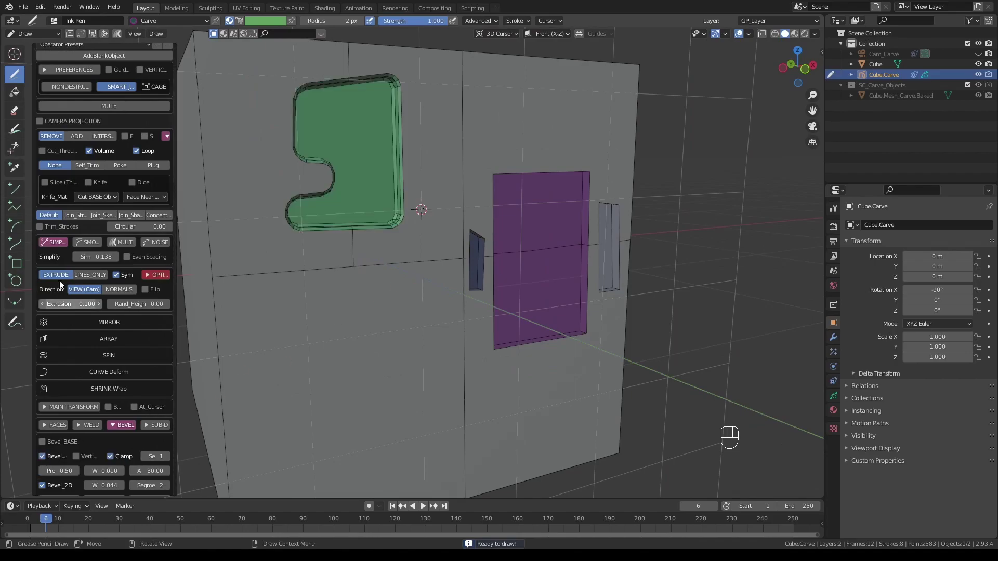
pyautogui.moveTo(58, 306); pyautogui.dragTo(73, 307)
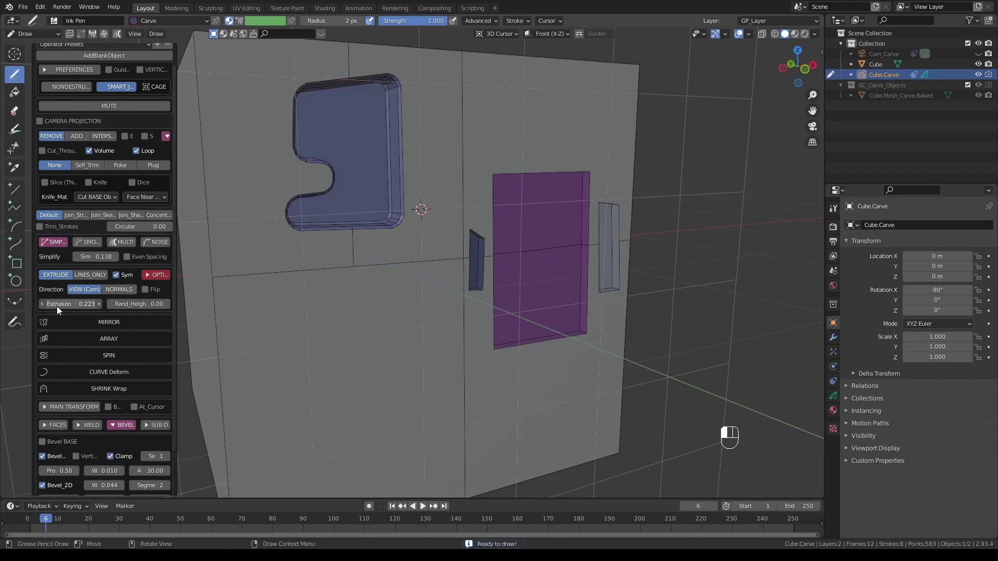
pyautogui.moveTo(374, 224); pyautogui.dragTo(369, 165, button='middle')
pyautogui.hotkey('ctrl', 'z')
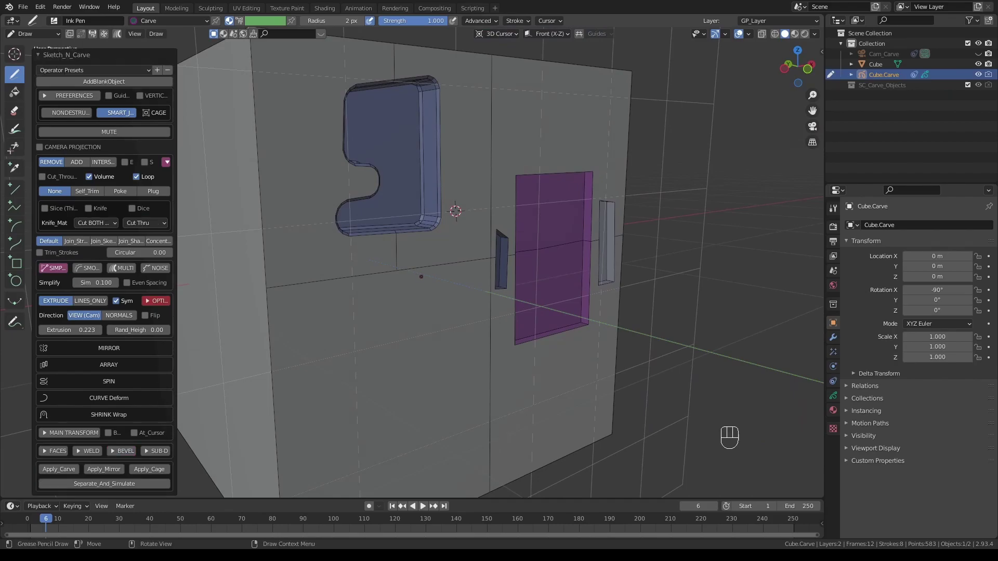
# Step: Draw a filled square below the rounded carve with a square Hole inside it
pyautogui.moveTo(423, 277)
pyautogui.mouseDown(button='middle')
pyautogui.moveTo(374, 278)
pyautogui.moveTo(469, 258)
pyautogui.moveTo(439, 255)
pyautogui.moveTo(446, 263)
pyautogui.mouseUp(button='middle')
pyautogui.moveTo(300, 223)
pyautogui.mouseDown()
pyautogui.moveTo(294, 325)
pyautogui.moveTo(319, 397)
pyautogui.moveTo(440, 400)
pyautogui.moveTo(446, 223)
pyautogui.moveTo(302, 222)
pyautogui.mouseUp()
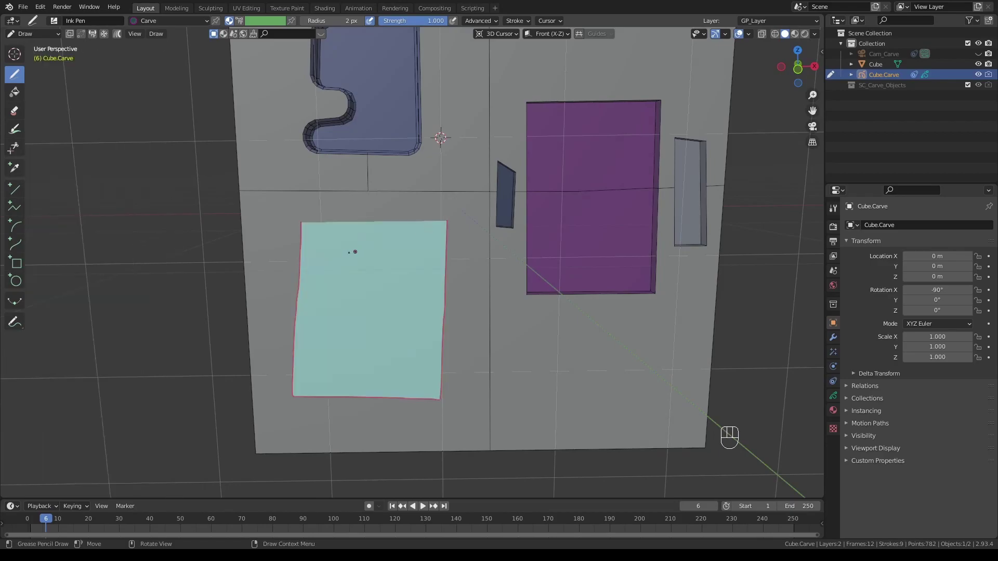
pyautogui.press('u')
pyautogui.click(297, 317)
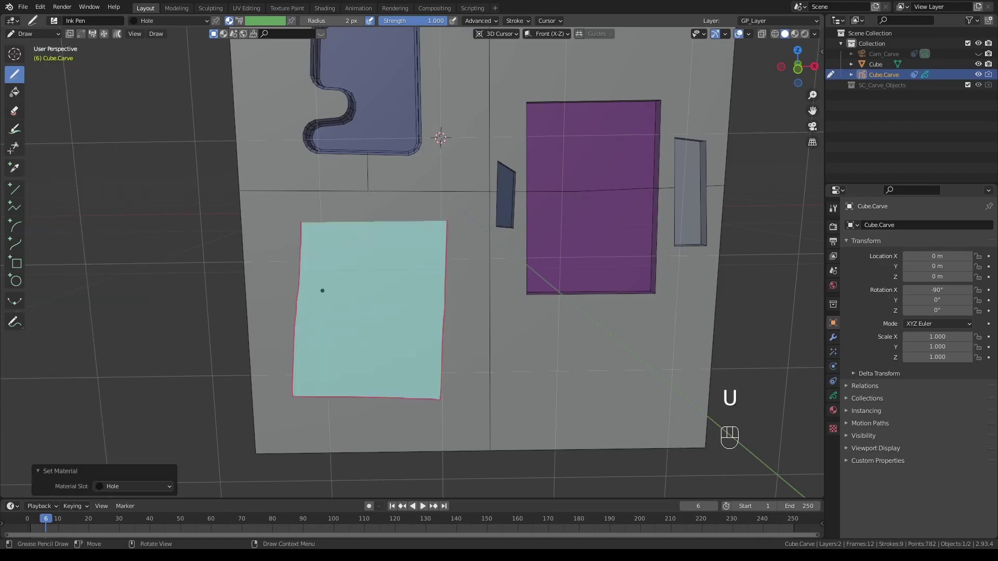
pyautogui.moveTo(325, 266)
pyautogui.mouseDown()
pyautogui.moveTo(322, 359)
pyautogui.moveTo(413, 359)
pyautogui.moveTo(409, 250)
pyautogui.mouseUp()
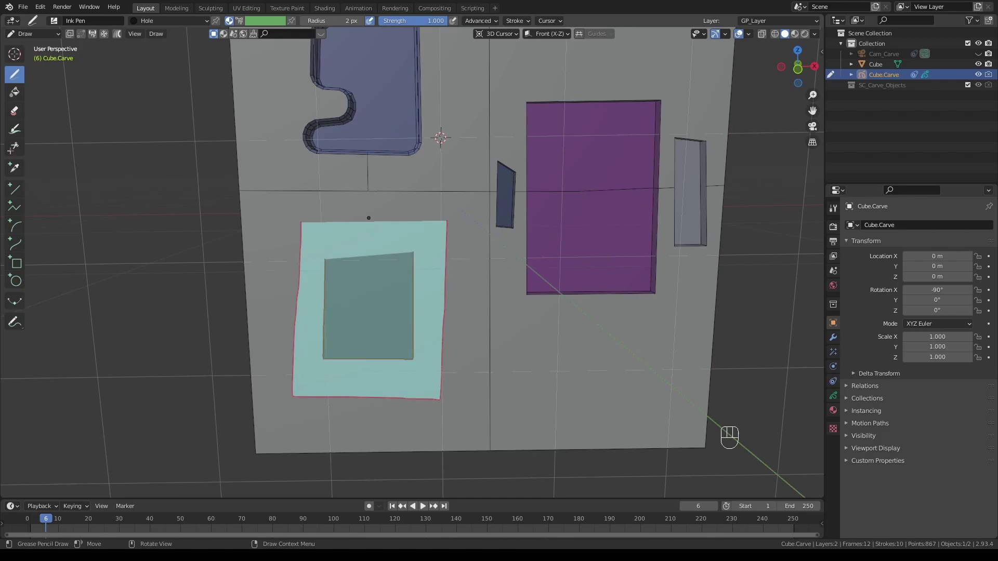
# Step: Draw a Knife line across the square and carve it into a frame
pyautogui.press('u')
pyautogui.click(347, 207)
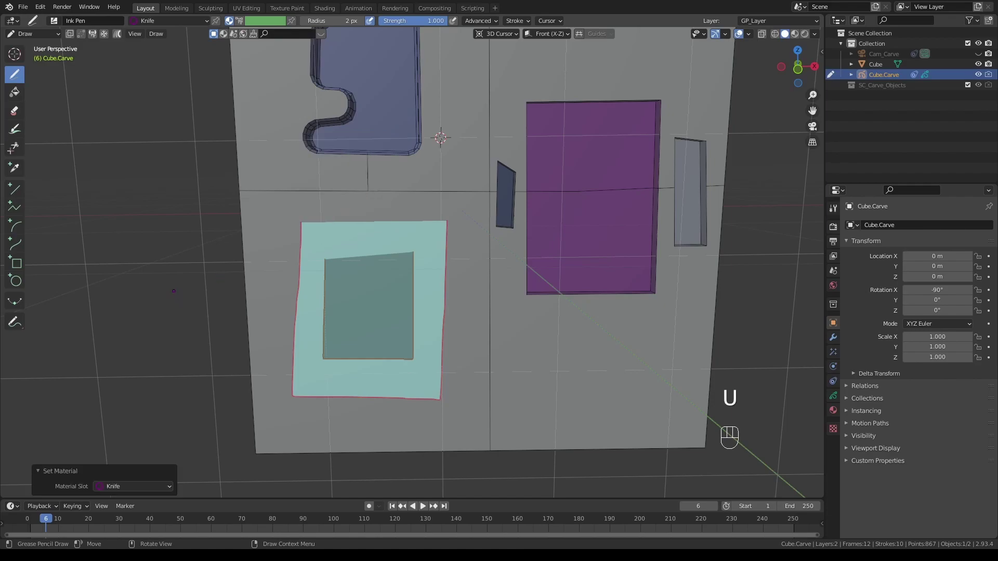
pyautogui.moveTo(173, 291); pyautogui.dragTo(756, 301)
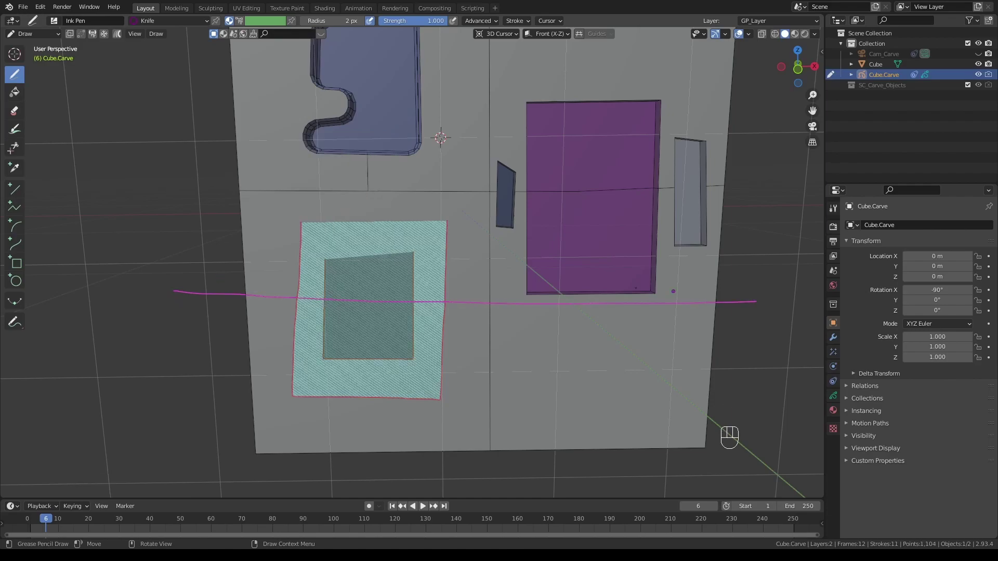
pyautogui.press('k')
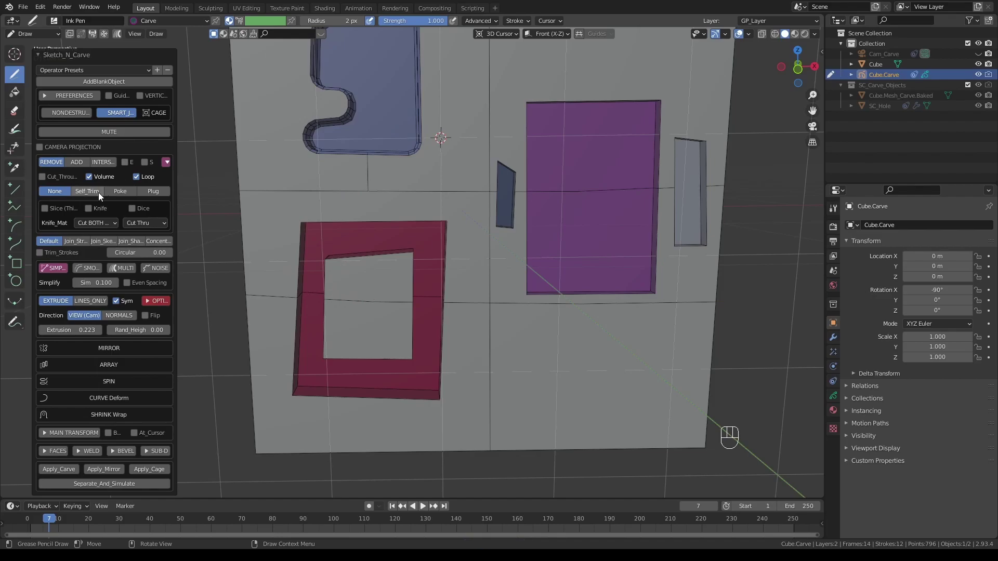
# Step: Cycle Knife_Mat through Cut BASE Obj and Cut NEW Obj to Cut BOTH Obj
pyautogui.click(114, 223)
pyautogui.click(110, 245)
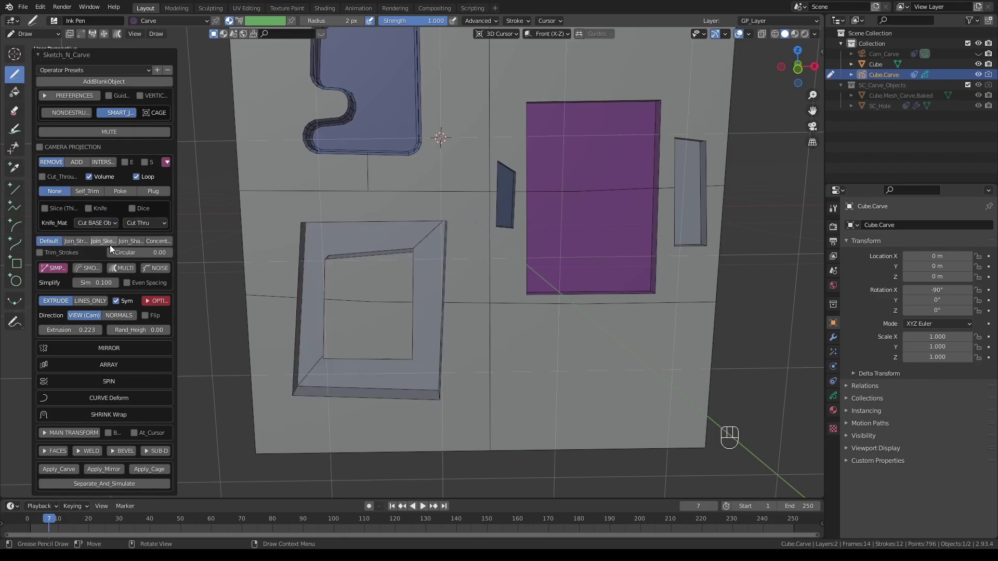
pyautogui.click(109, 223)
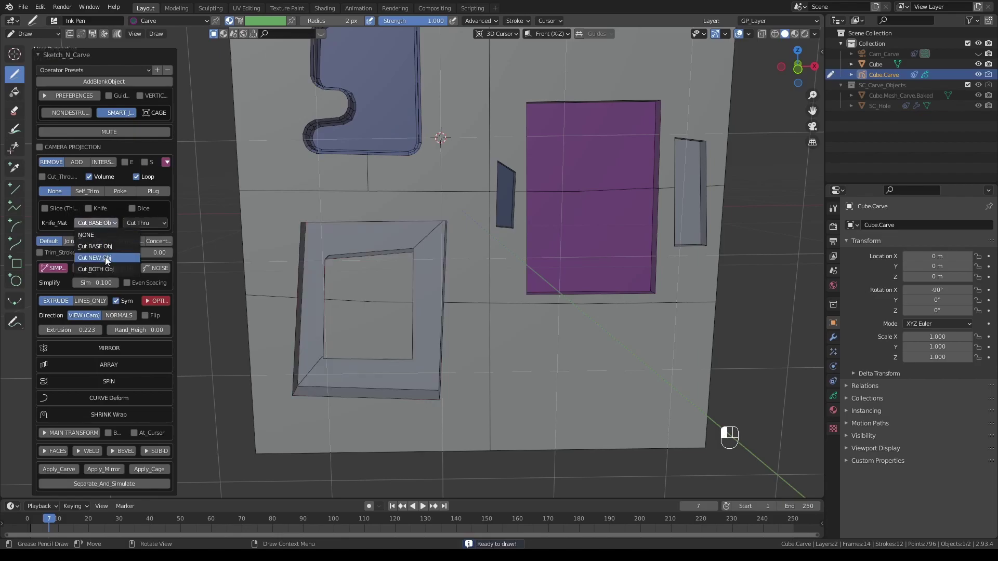
pyautogui.click(105, 258)
pyautogui.click(110, 224)
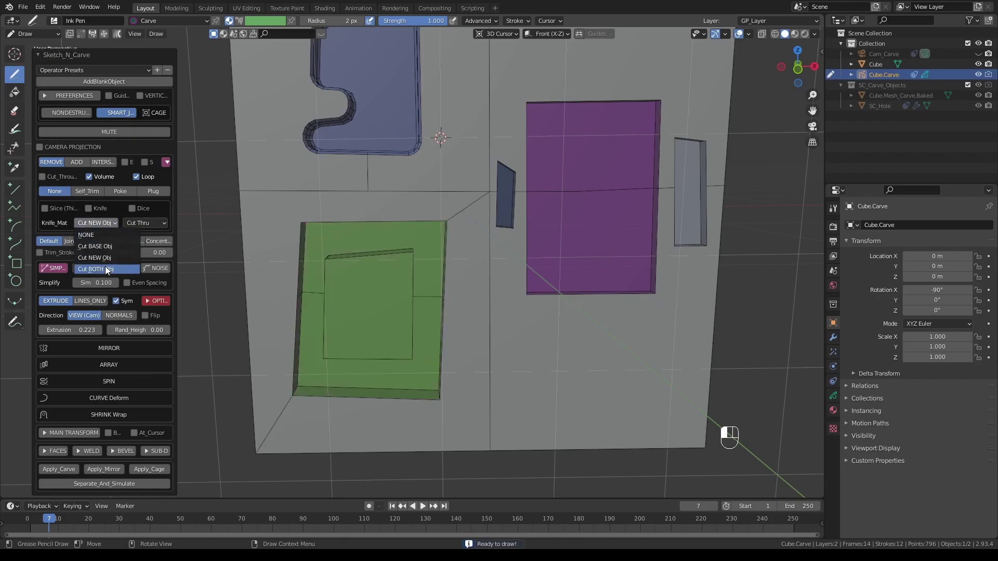
pyautogui.click(105, 269)
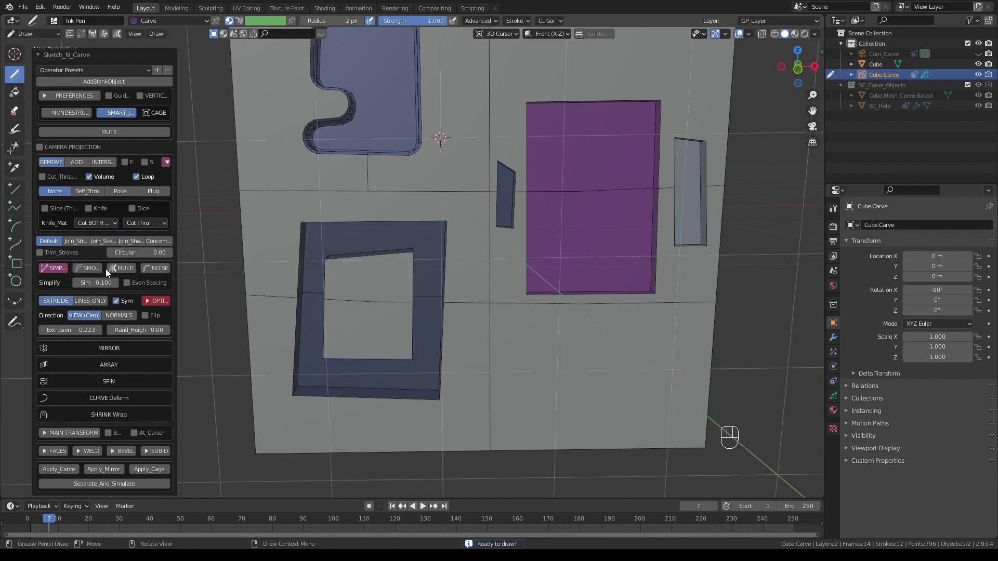
# Step: Set the cut area to Face Near Cursor and place the 3D cursor beside the frame
pyautogui.click(148, 224)
pyautogui.click(146, 247)
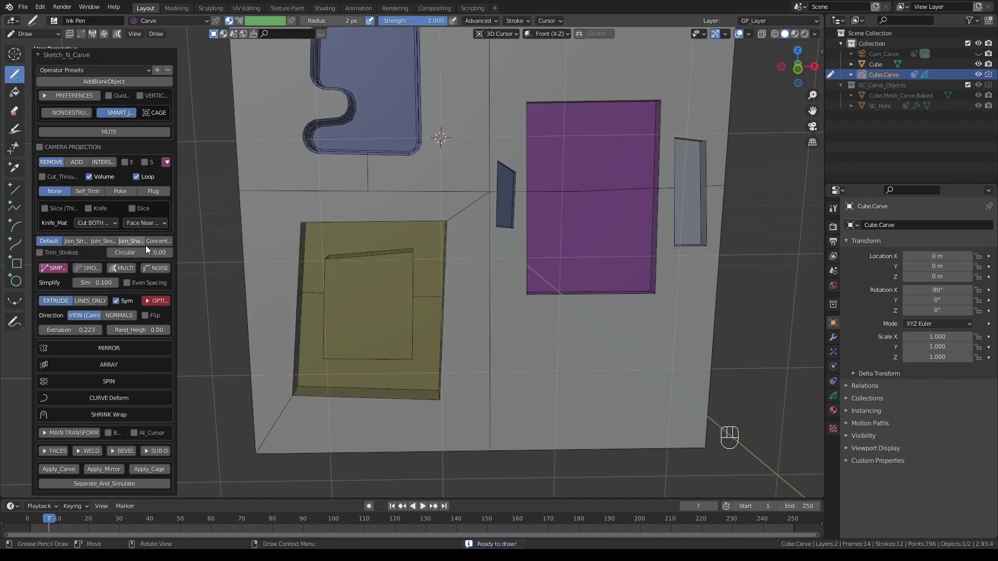
pyautogui.keyDown('shift'); pyautogui.rightClick(457, 279); pyautogui.keyUp('shift')
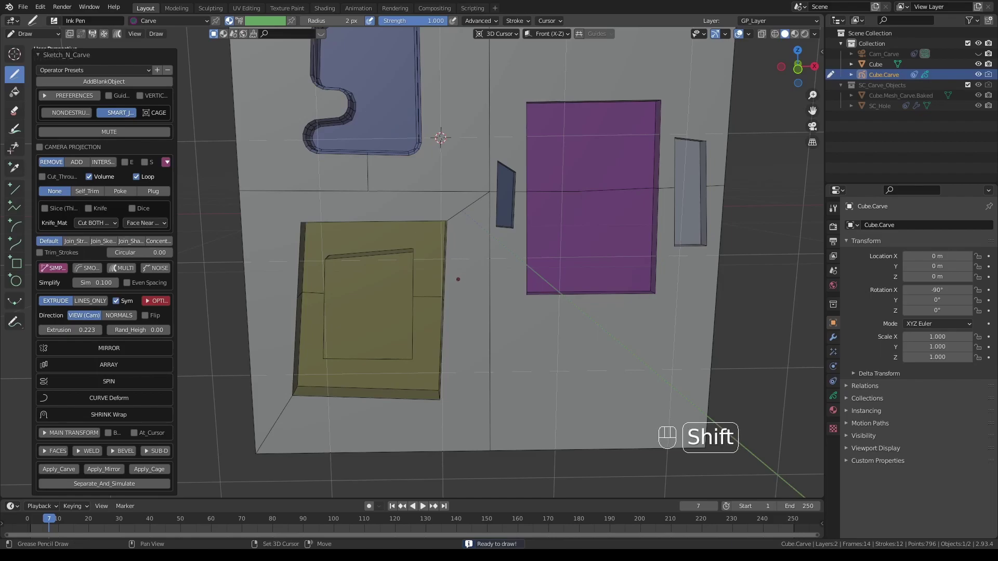
pyautogui.click(148, 223)
pyautogui.click(149, 244)
pyautogui.moveTo(457, 312); pyautogui.dragTo(519, 301, button='middle')
pyautogui.moveTo(416, 202); pyautogui.dragTo(346, 329, button='middle')
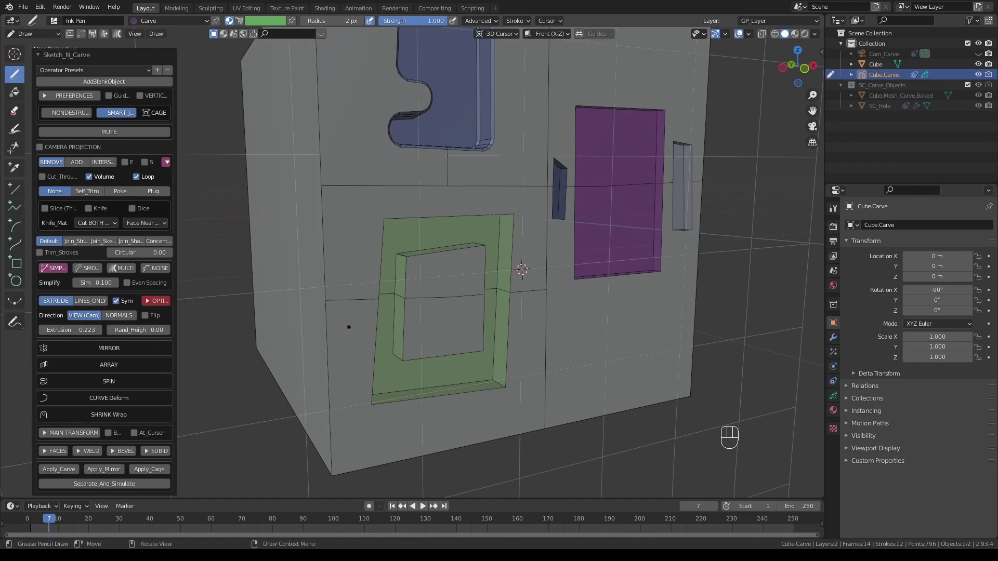